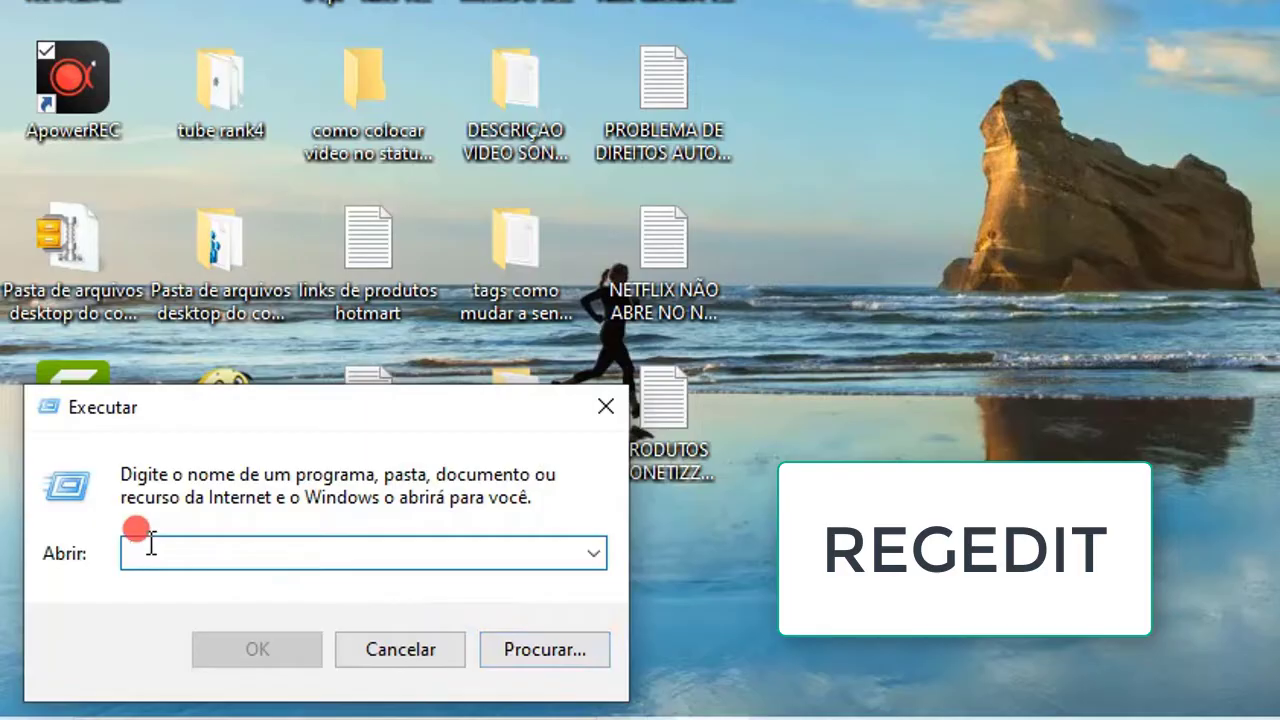
Open the Registry Editor by running regedit
text(reg)
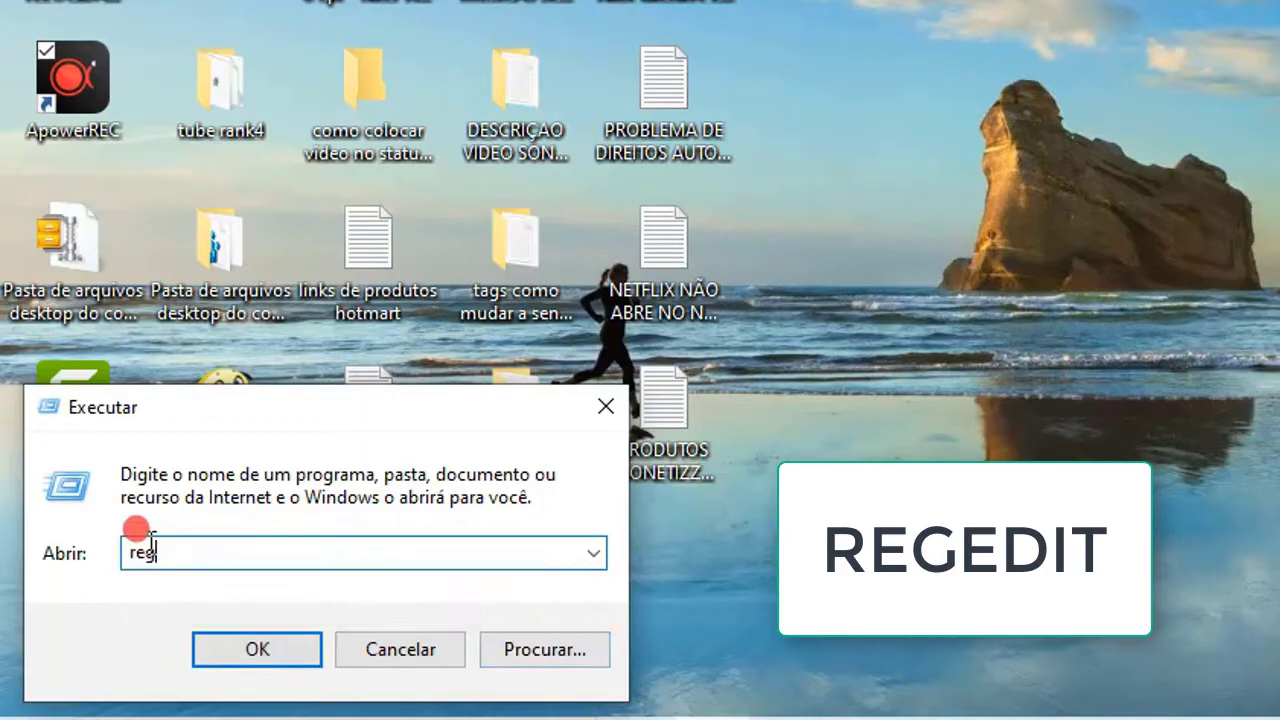
text(edi)
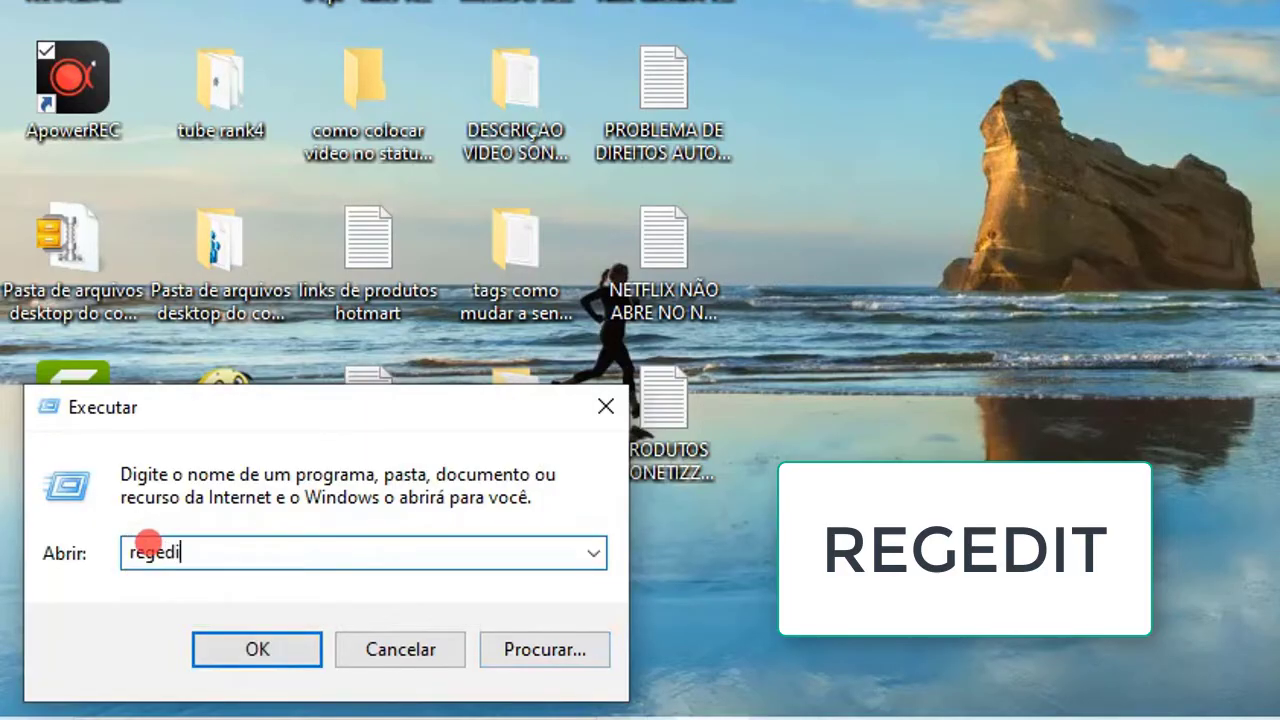
text(t)
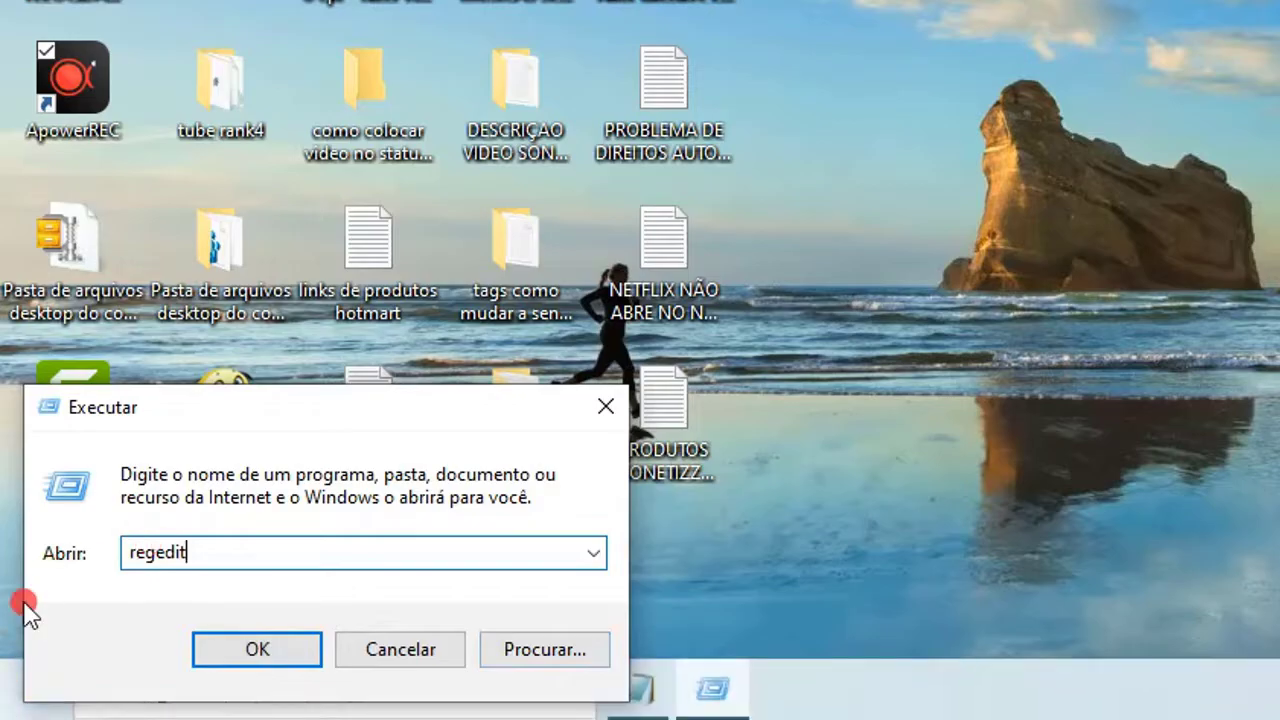
click(262, 650)
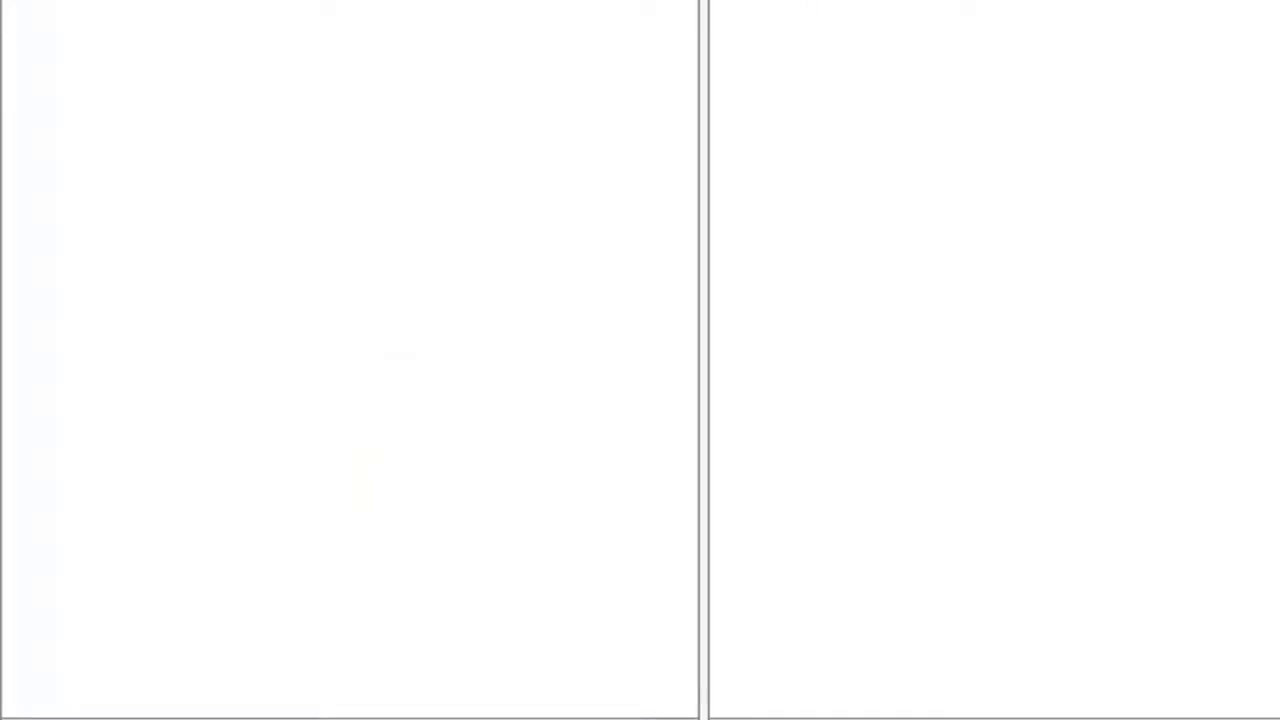
Expand the HKEY_LOCAL_MACHINE hive and its SOFTWARE key in the registry tree
click(105, 138)
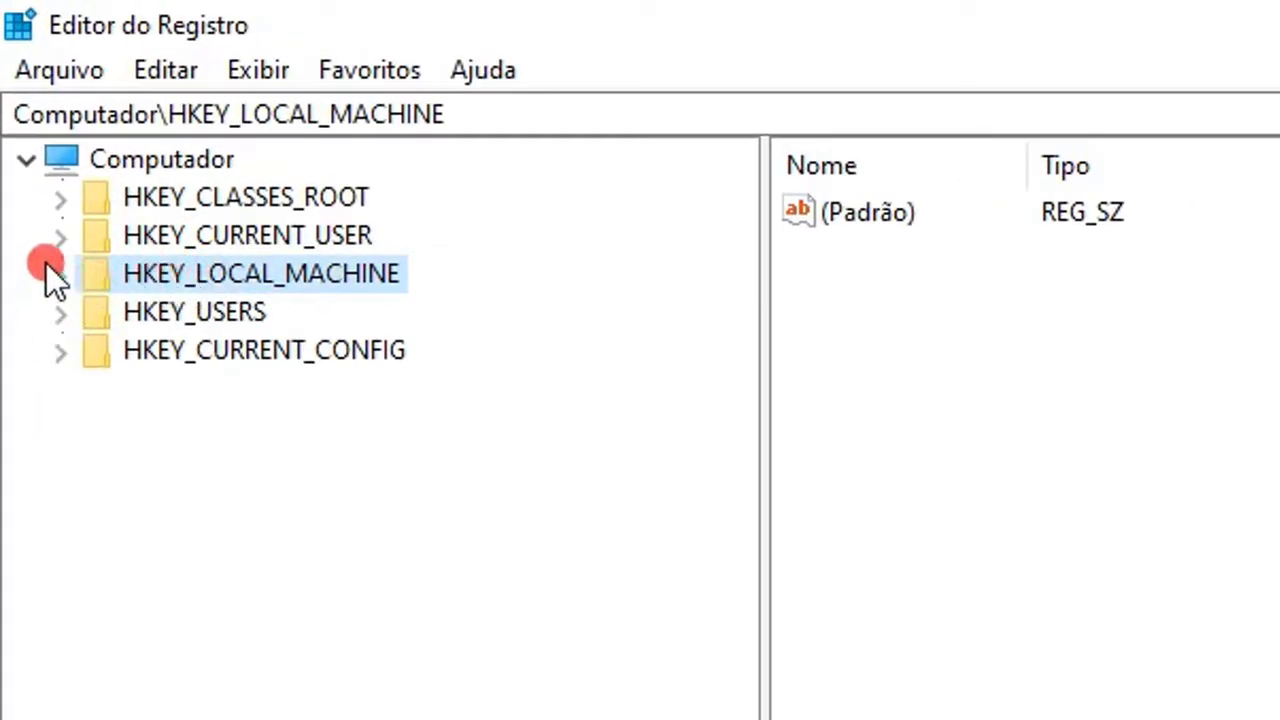
click(61, 273)
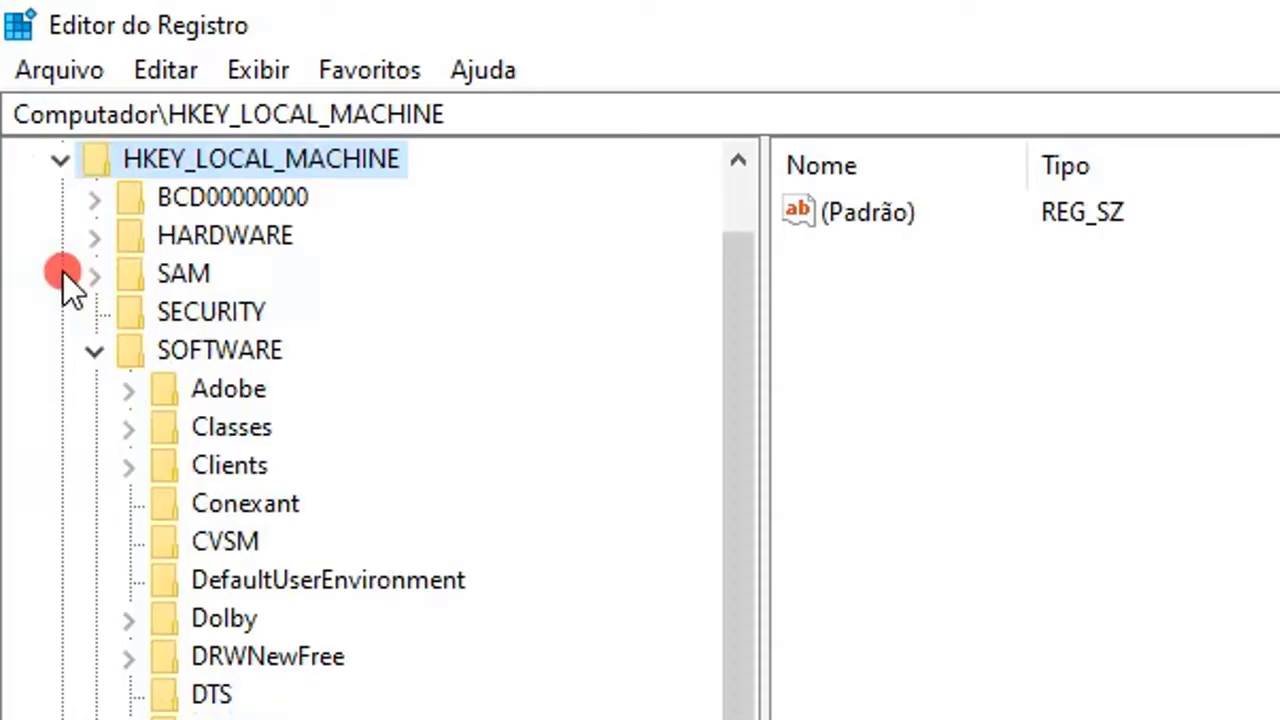
click(104, 352)
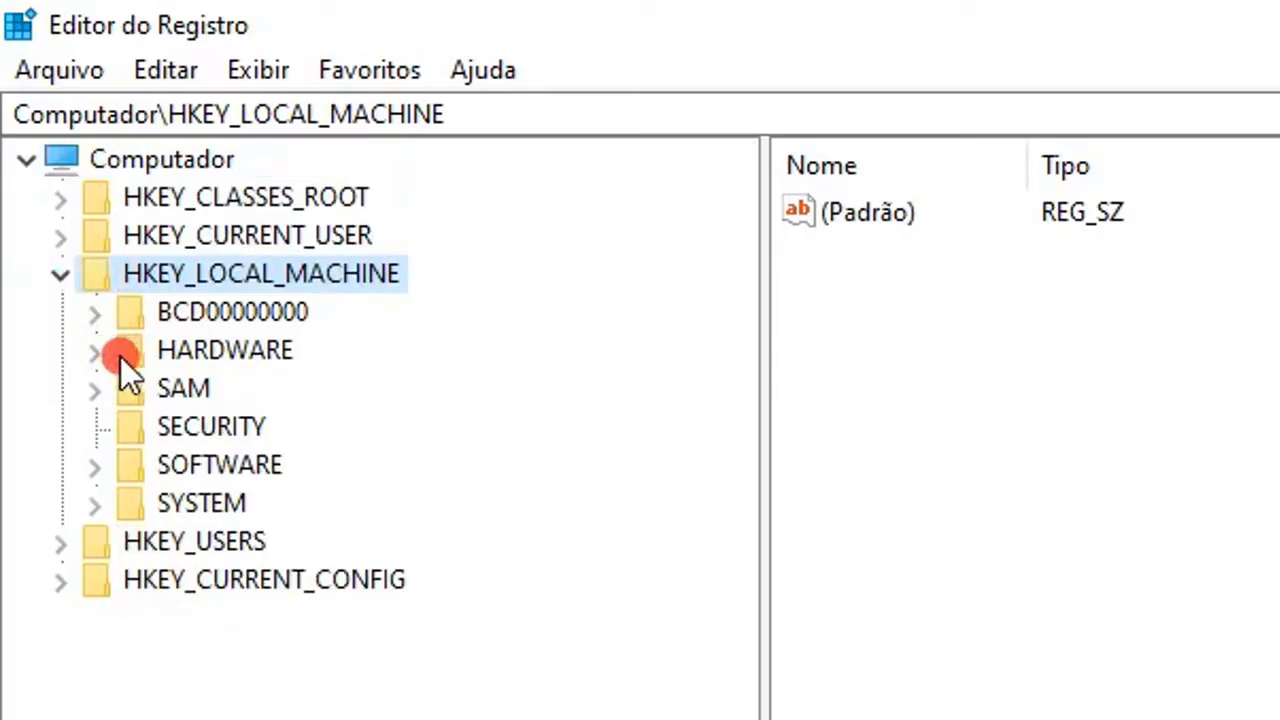
click(96, 465)
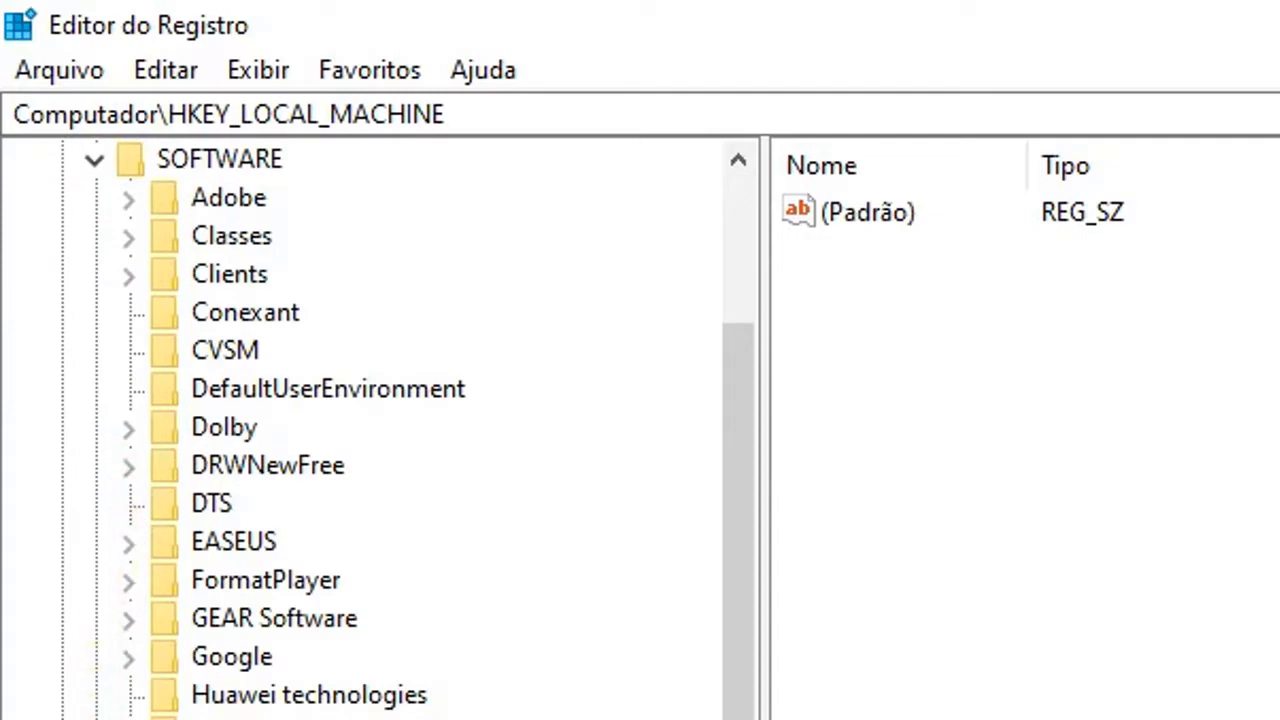
Expand Policies and its Microsoft subkey under SOFTWARE, and select the Windows Defender key
scroll(360, 430, down, 3)
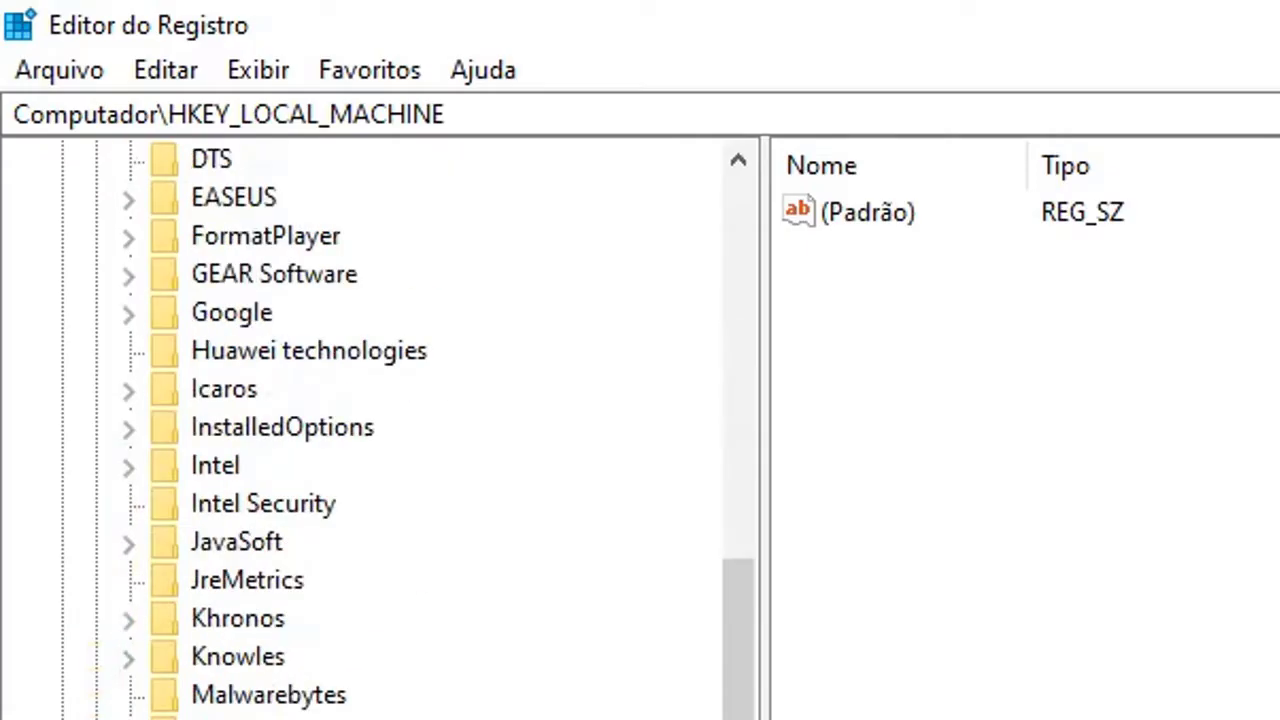
scroll(360, 430, down, 4)
click(143, 583)
click(152, 462)
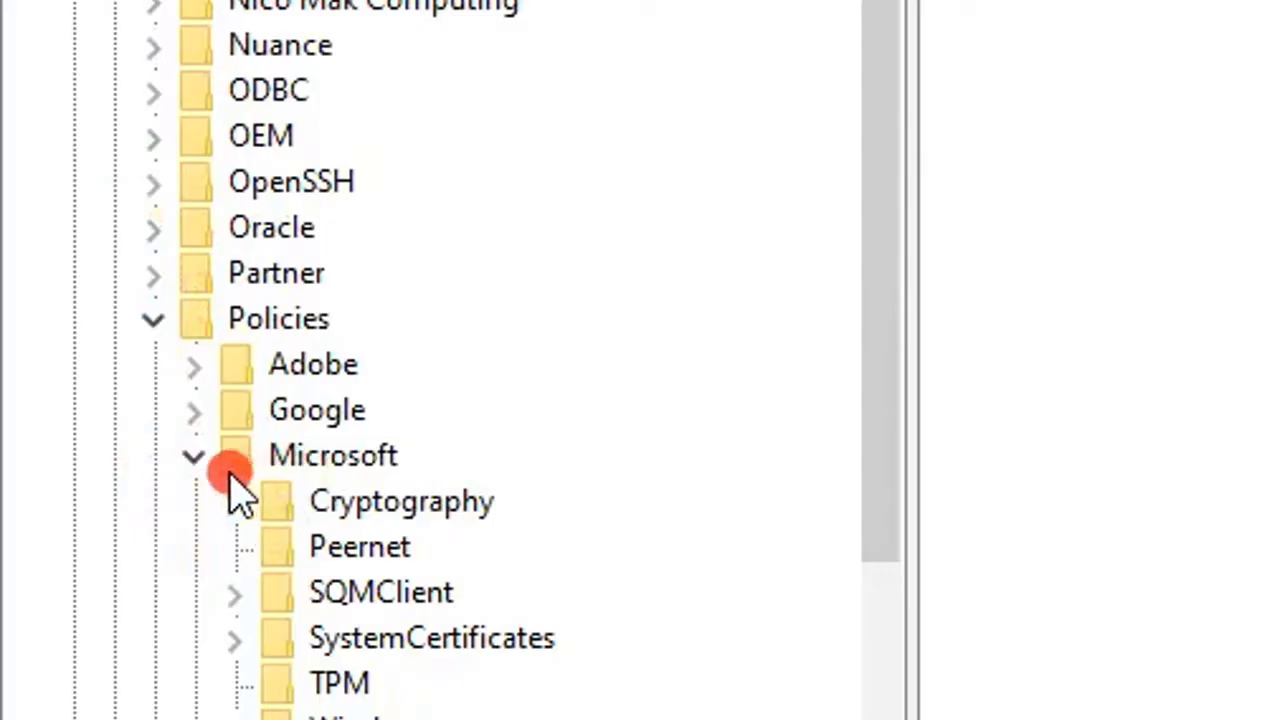
click(193, 456)
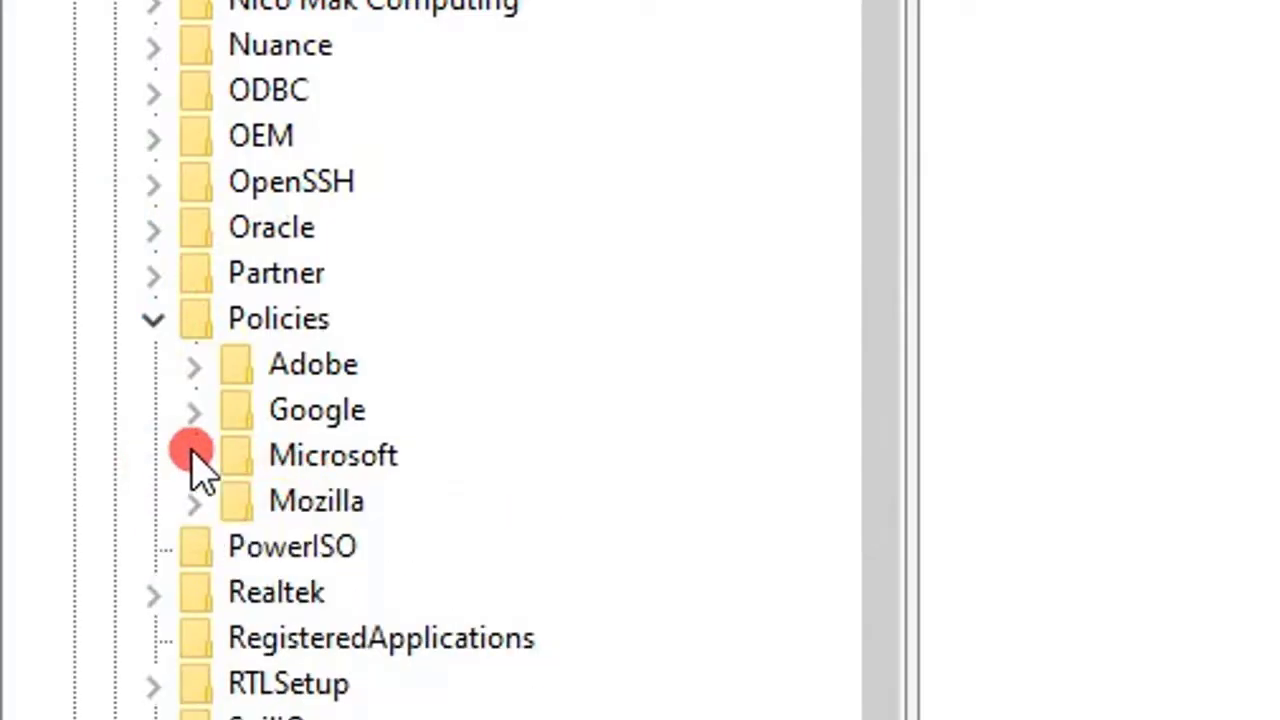
click(193, 456)
scroll(243, 506, down, 2)
click(240, 503)
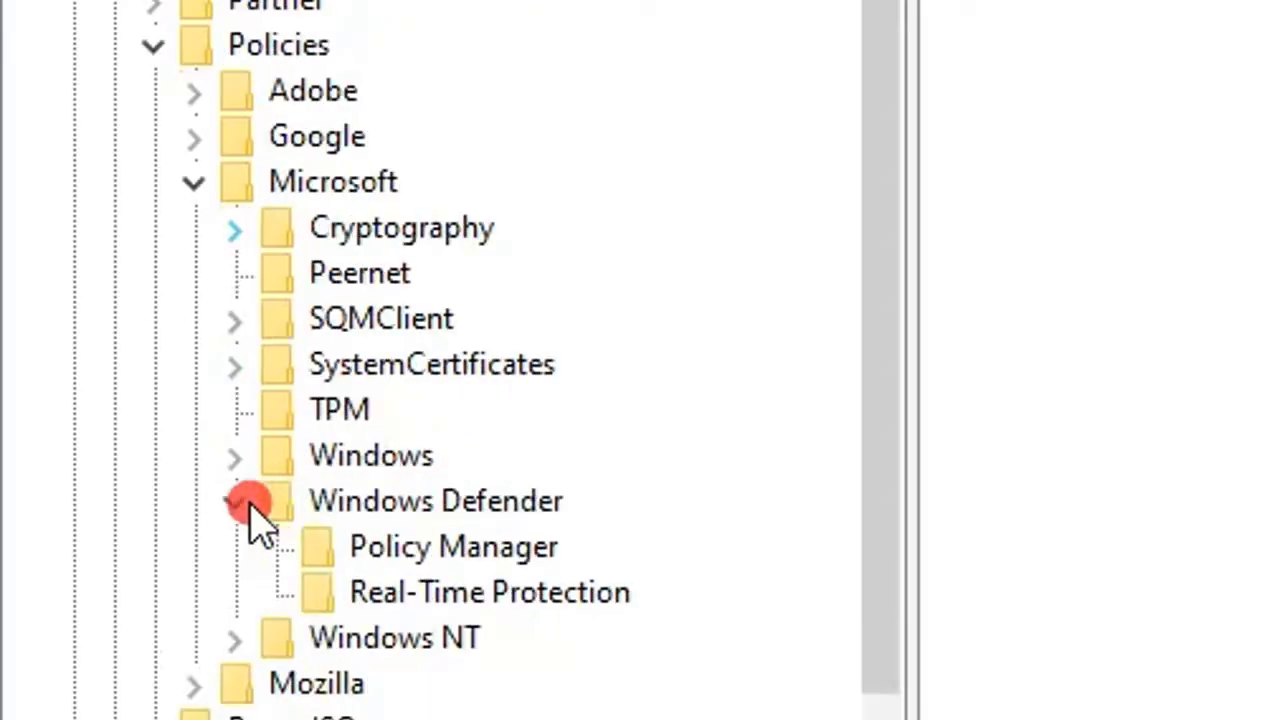
click(235, 500)
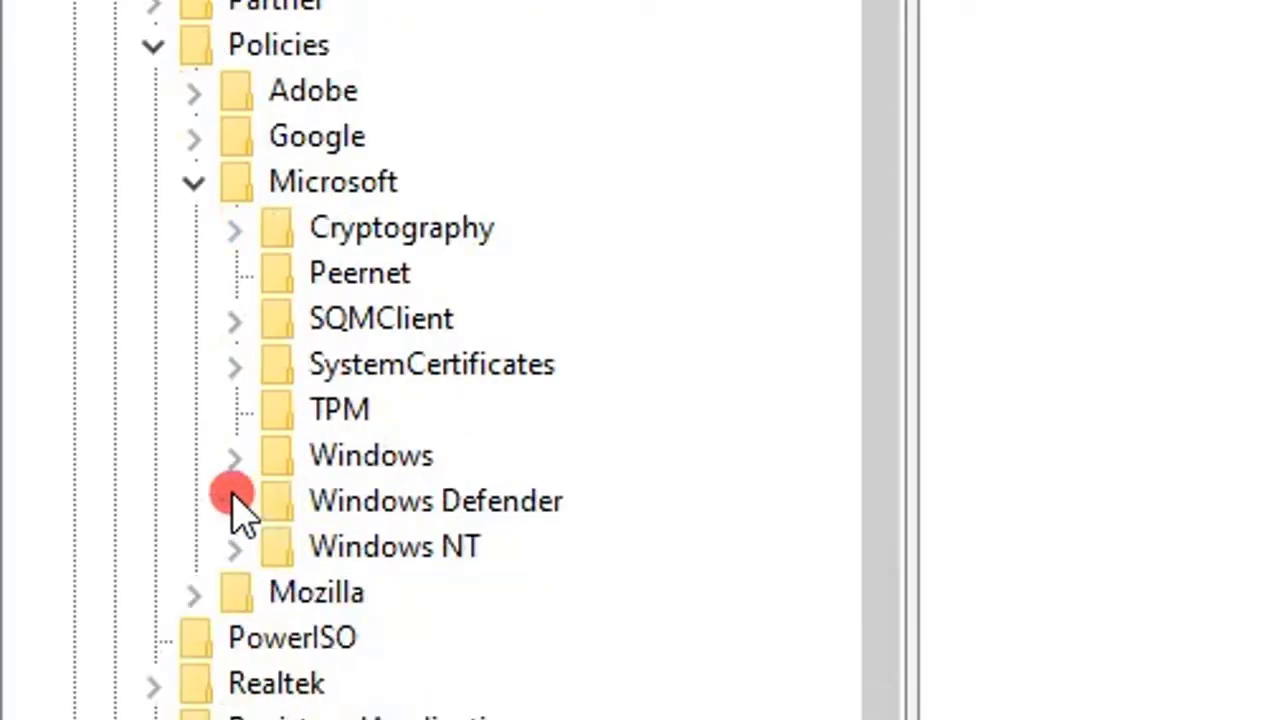
click(285, 508)
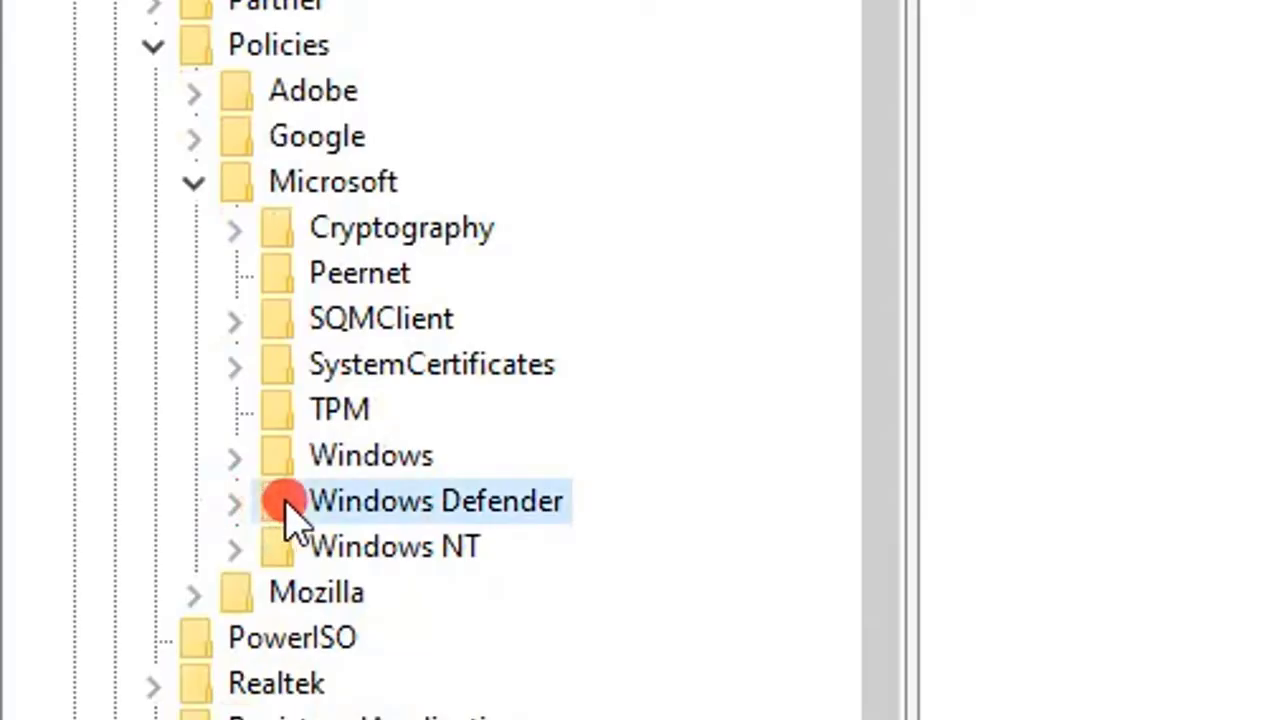
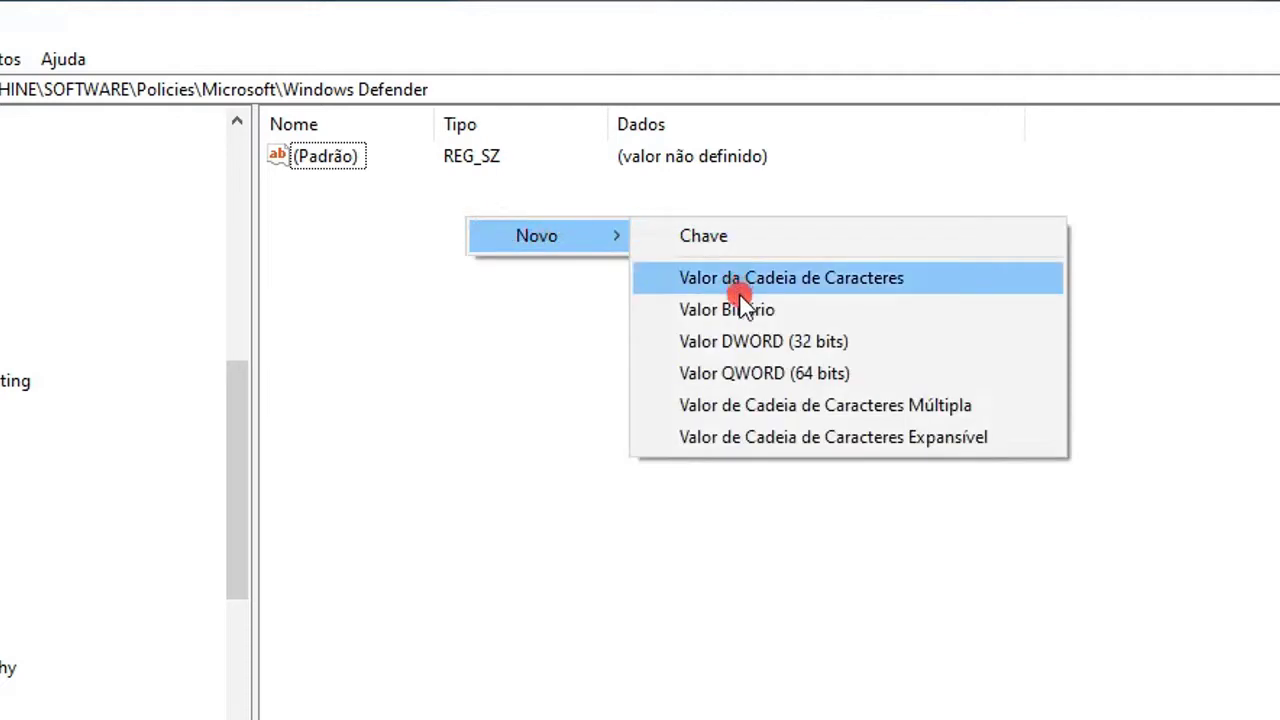
click(761, 372)
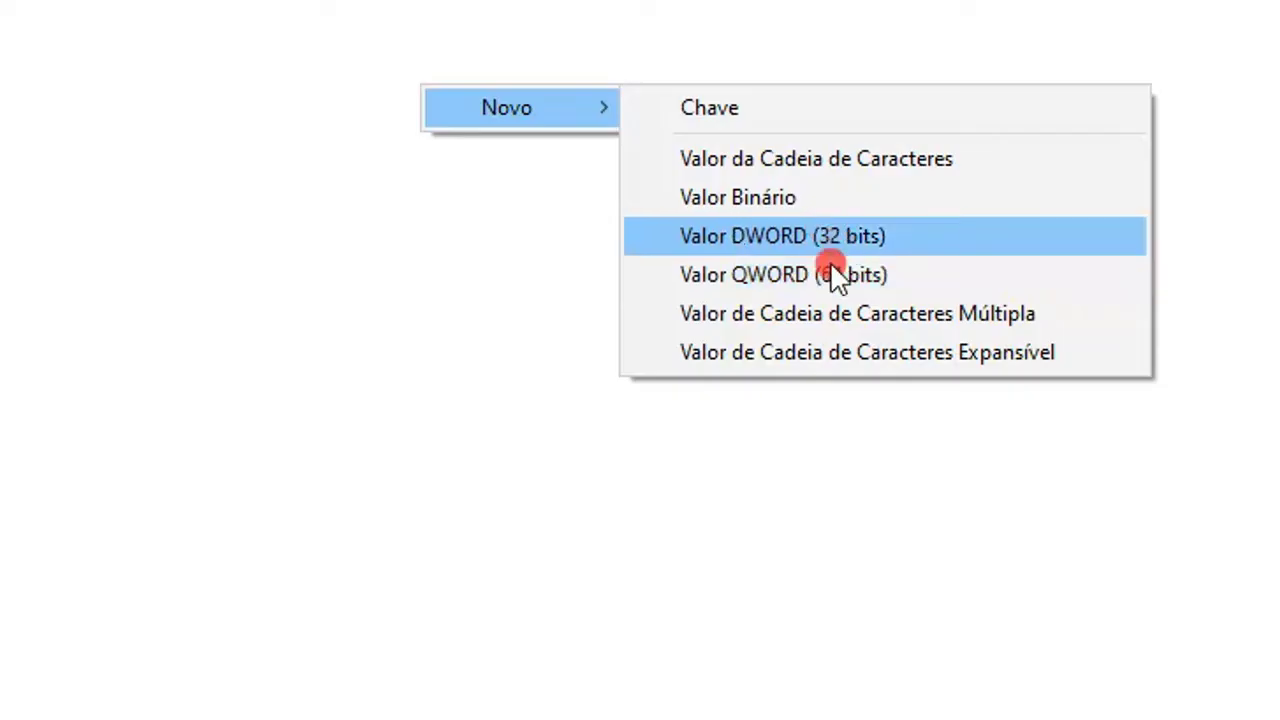
click(527, 330)
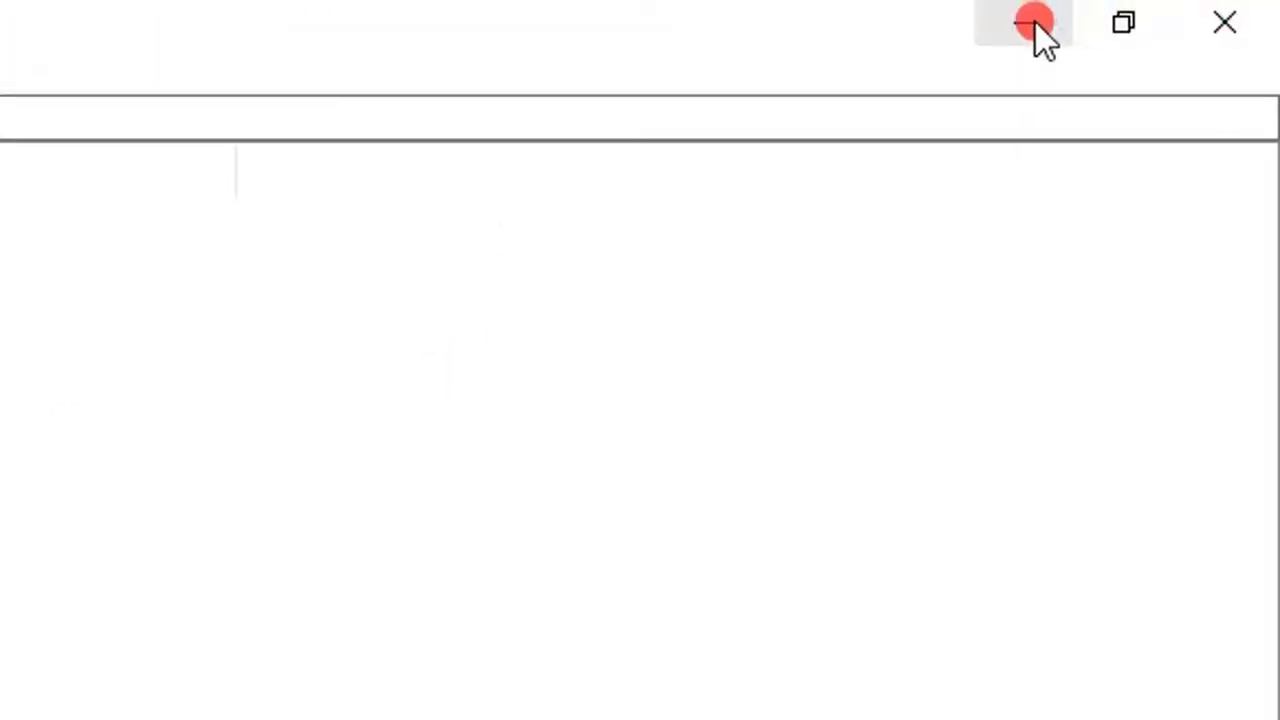
Minimize the Registry Editor and open the properties of Este Computador
click(1036, 23)
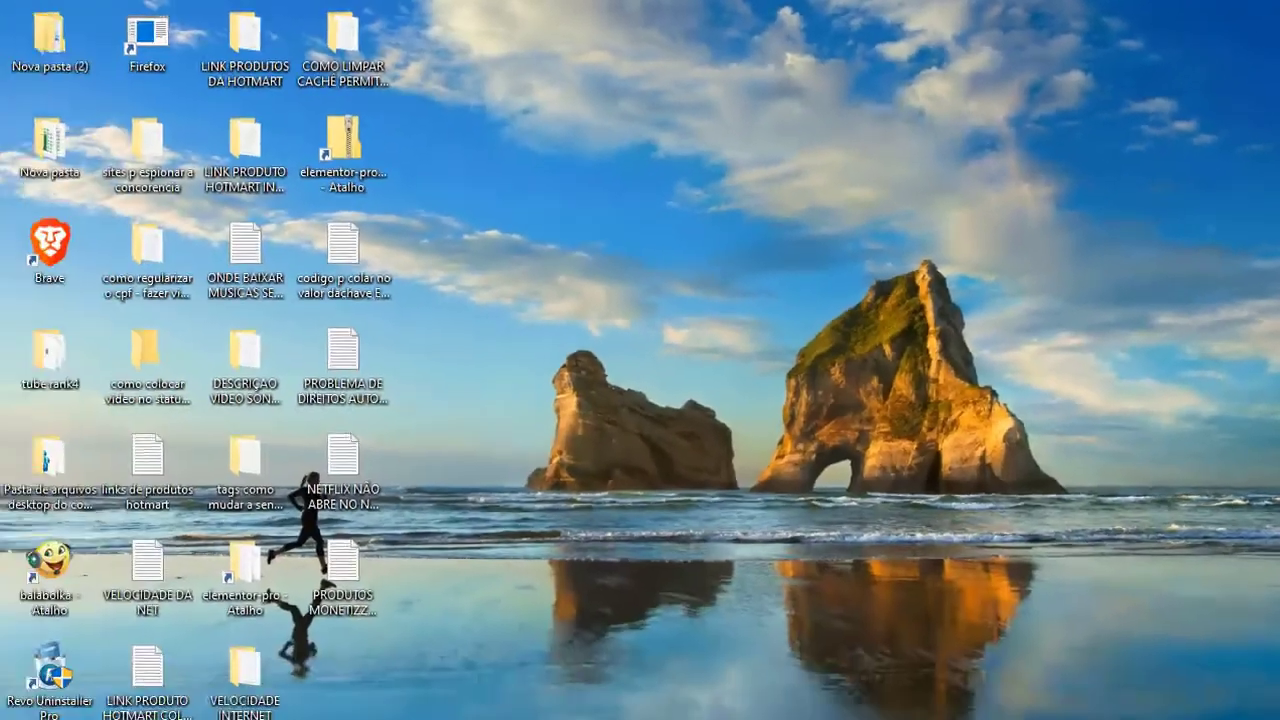
click(26, 701)
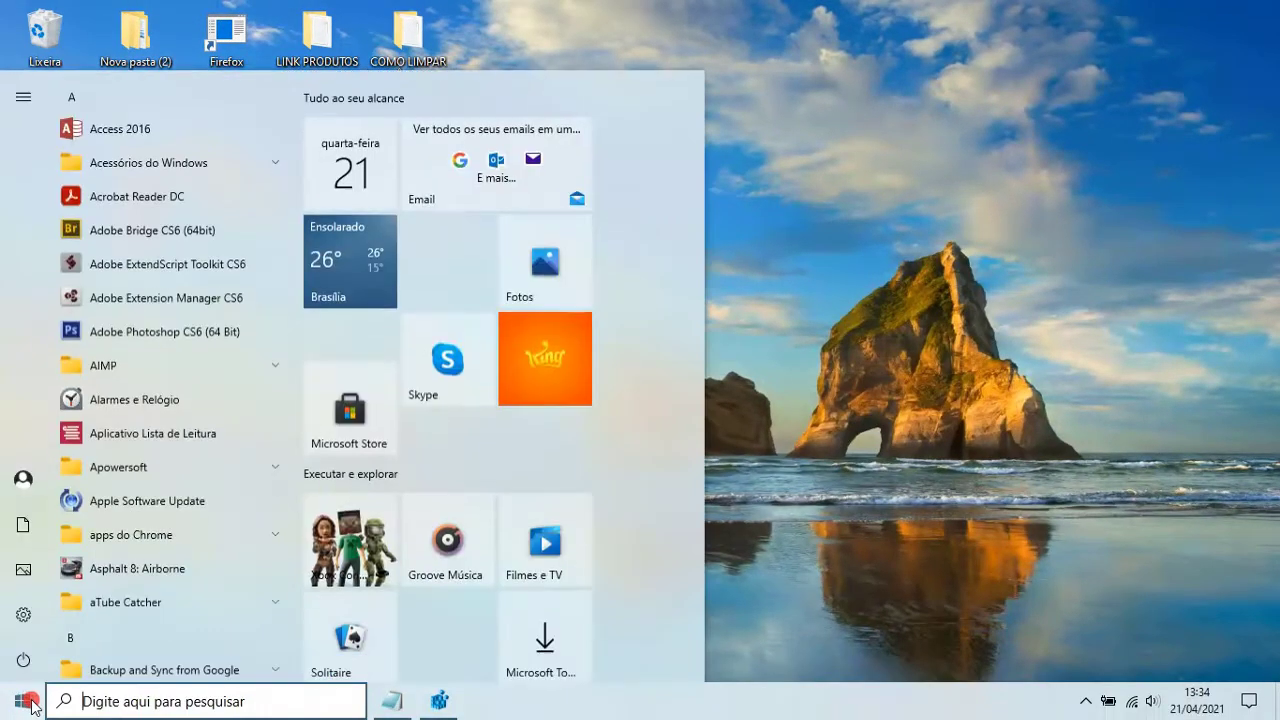
scroll(476, 454, down, 8)
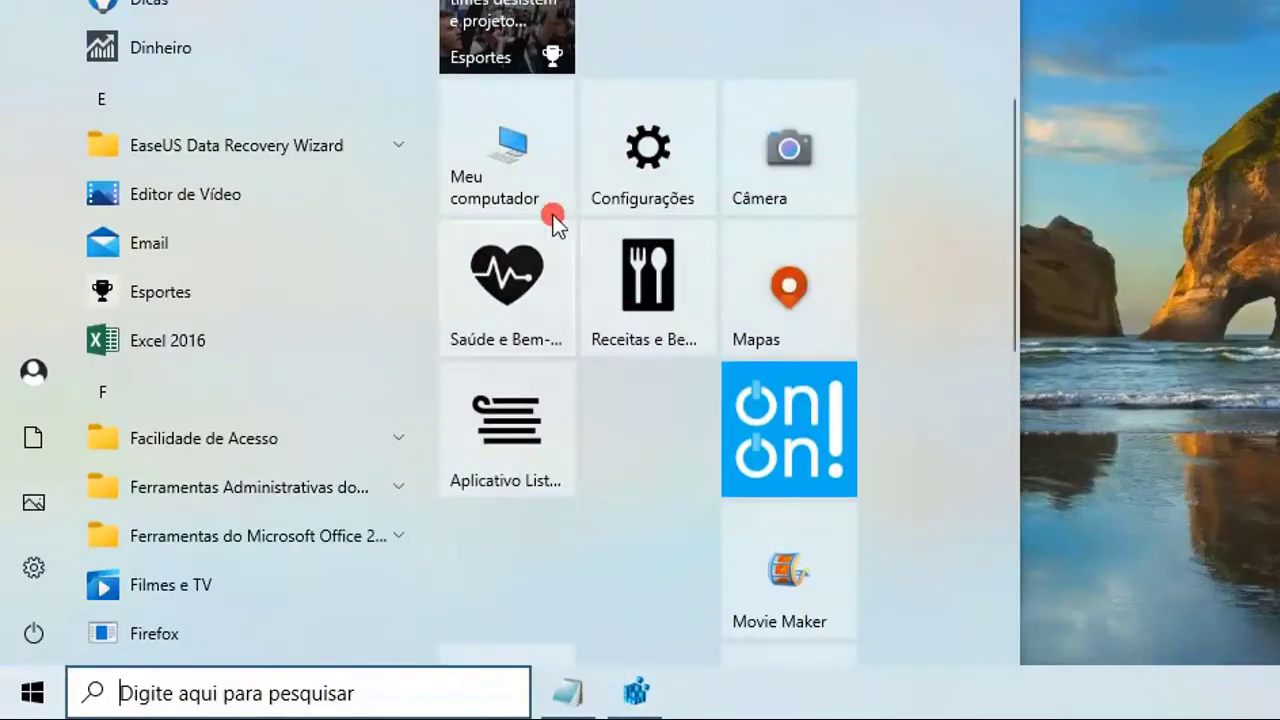
click(515, 149)
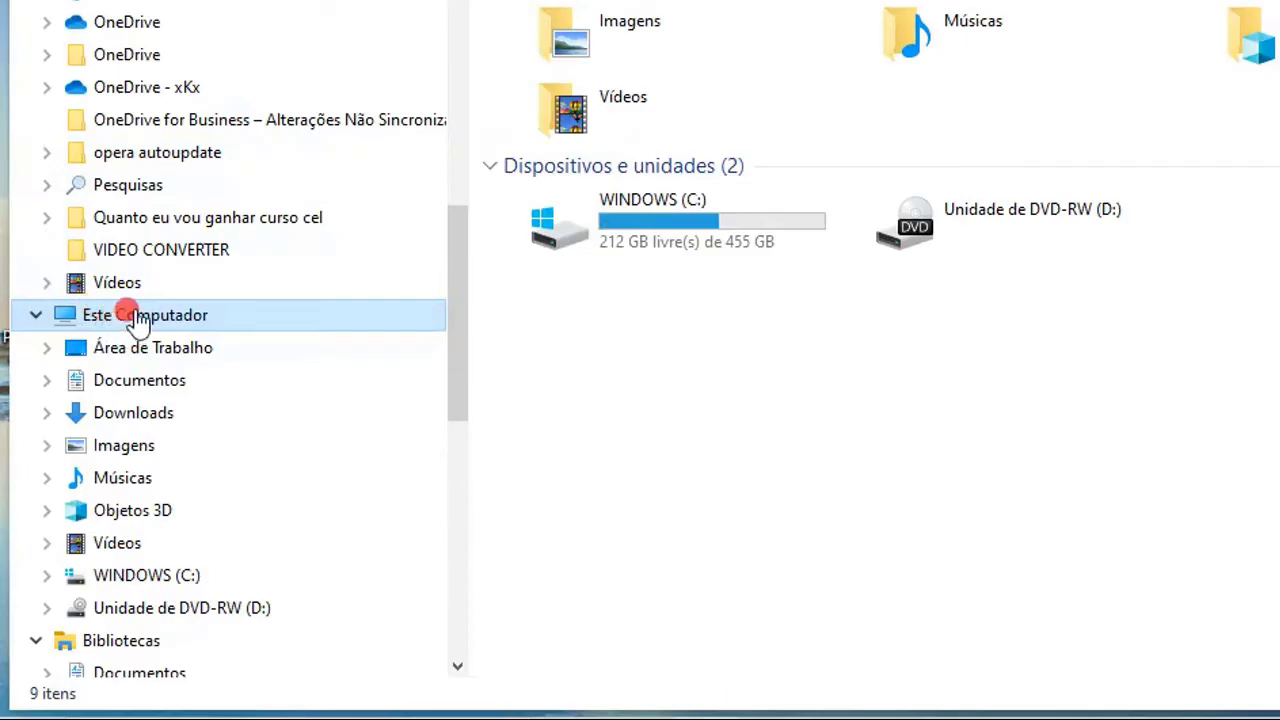
right_click(138, 320)
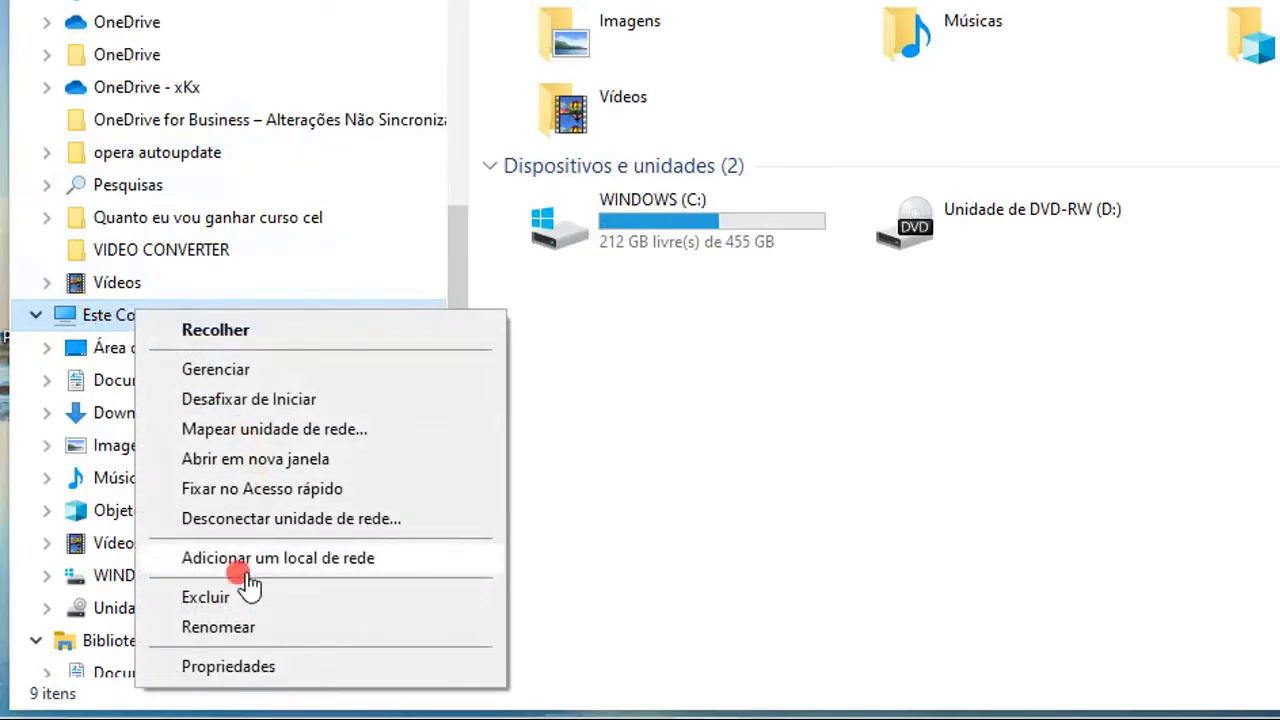
click(204, 667)
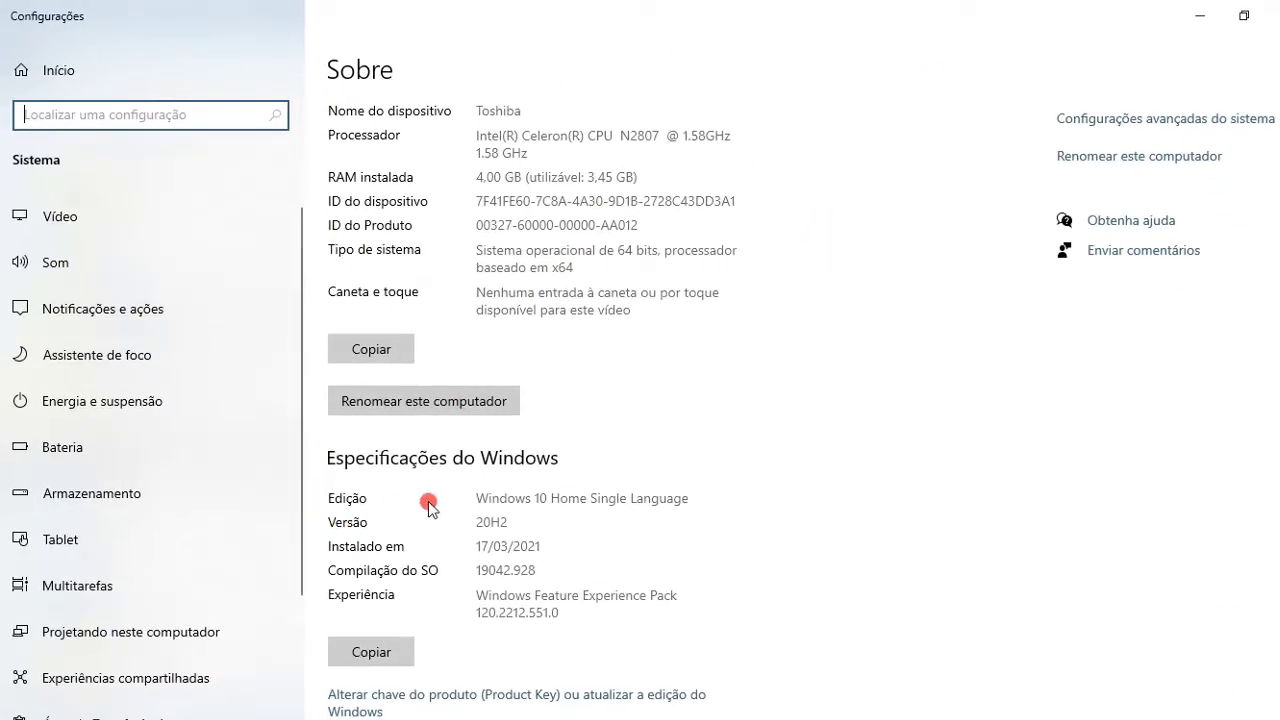
Check the system type and Windows specifications on the Sobre page, and close the settings and file windows
scroll(474, 499, down, 4)
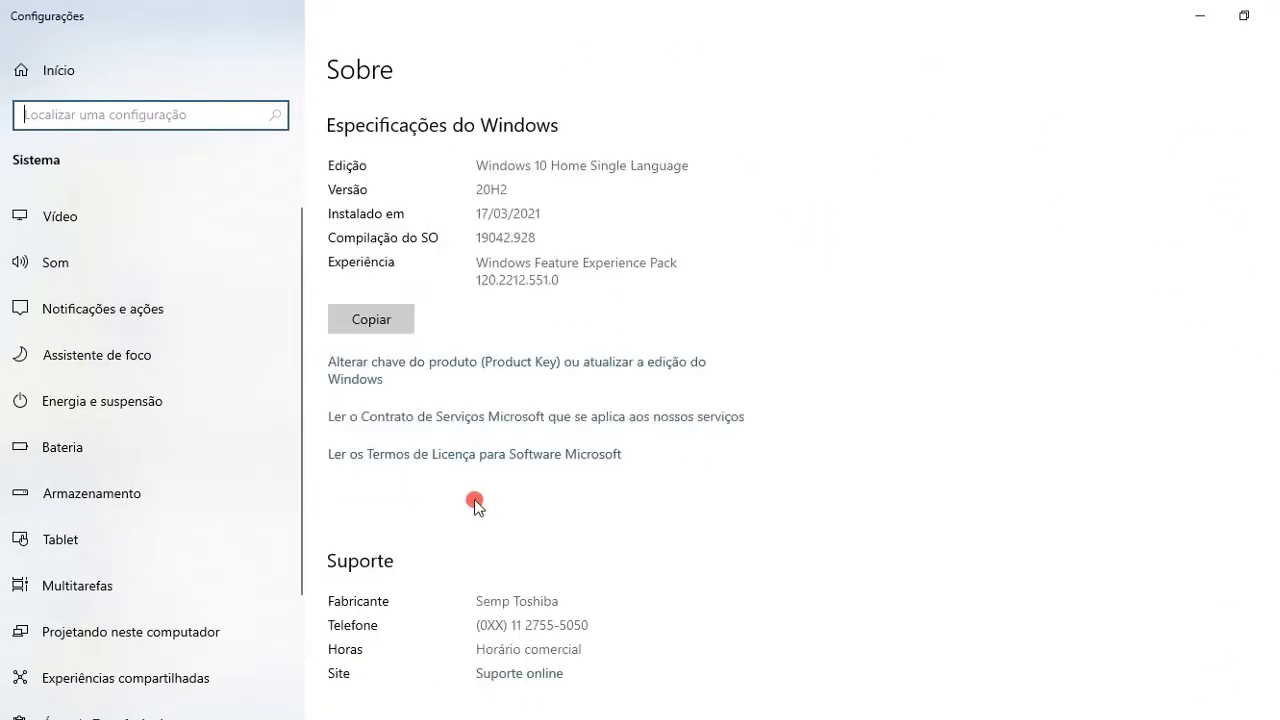
scroll(477, 496, up, 1)
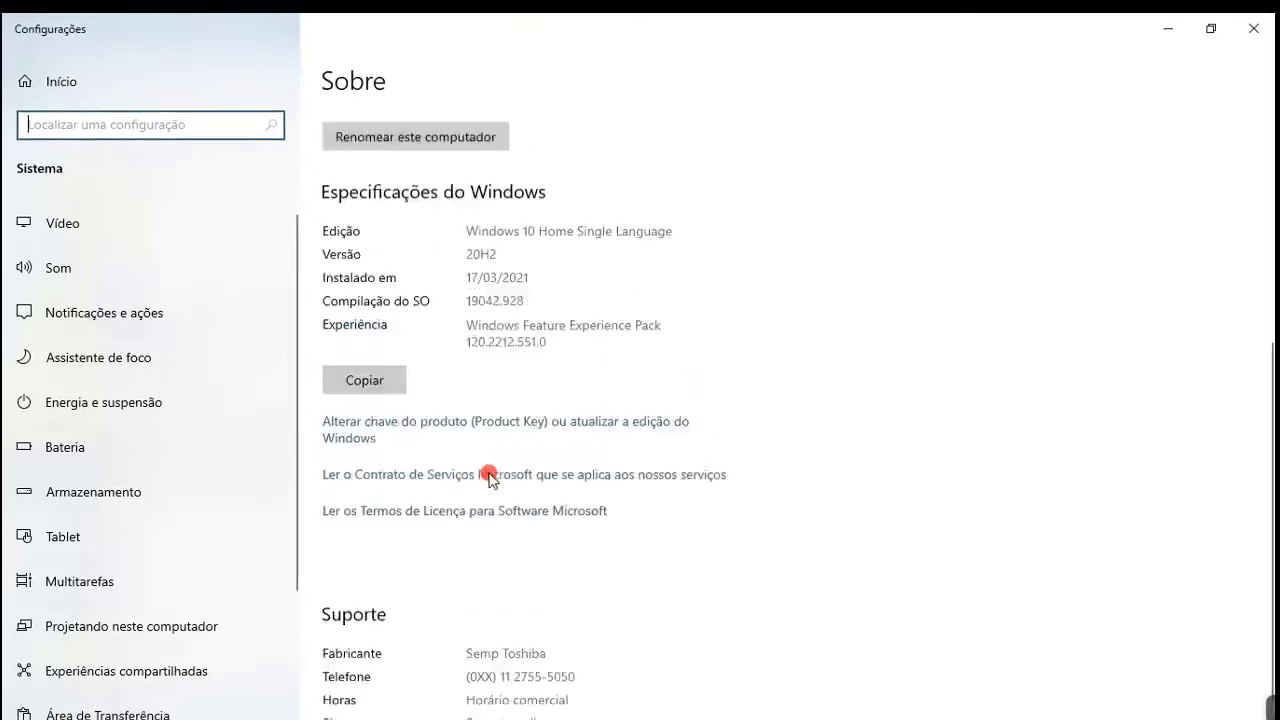
scroll(492, 472, up, 4)
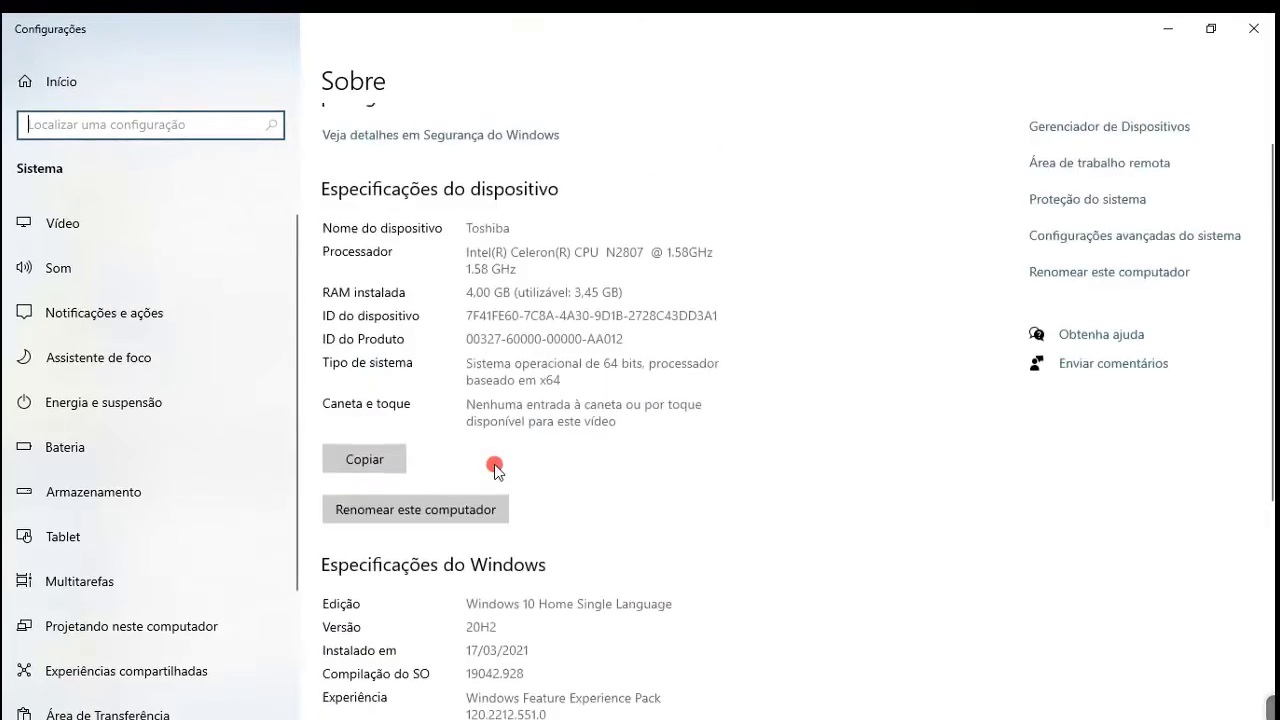
click(1216, 48)
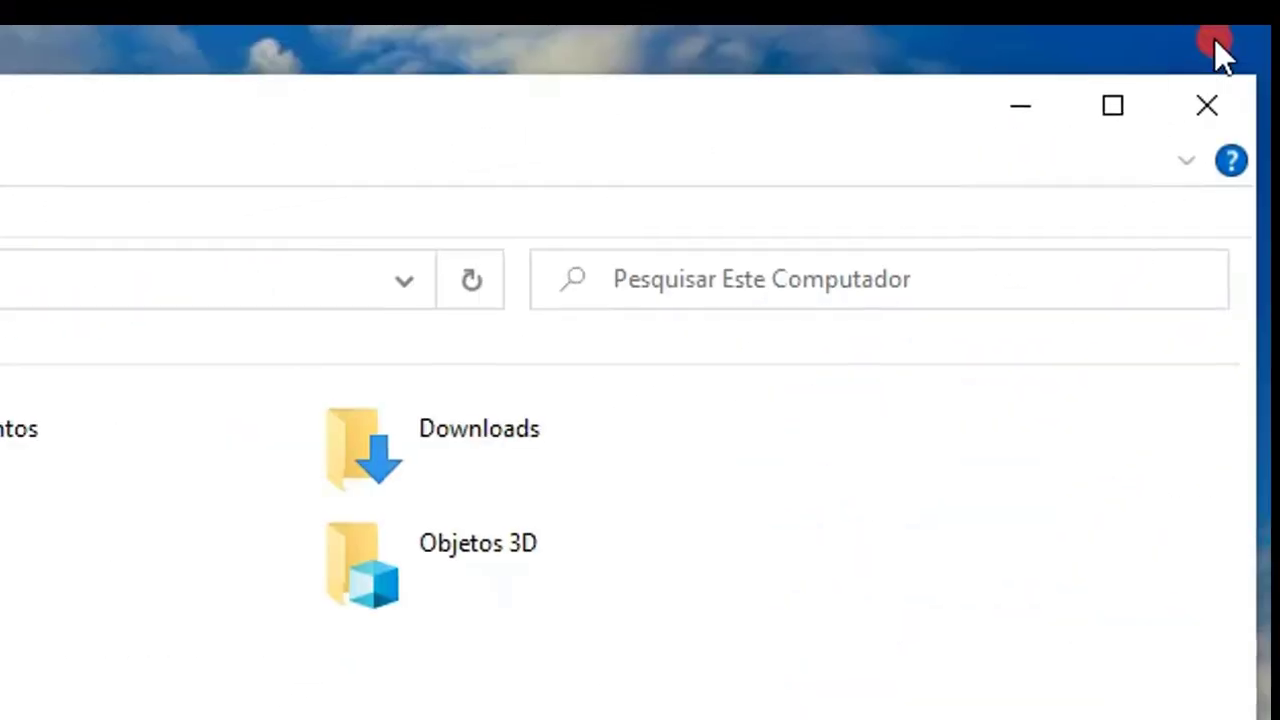
click(1230, 55)
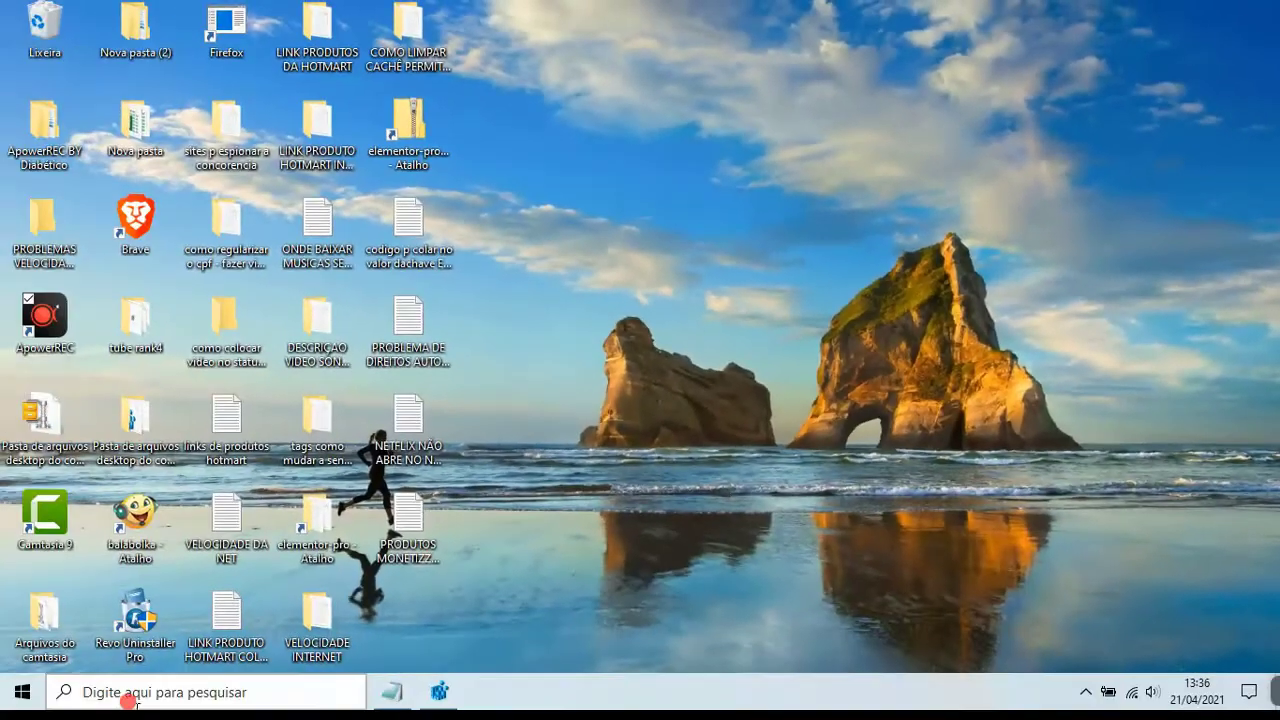
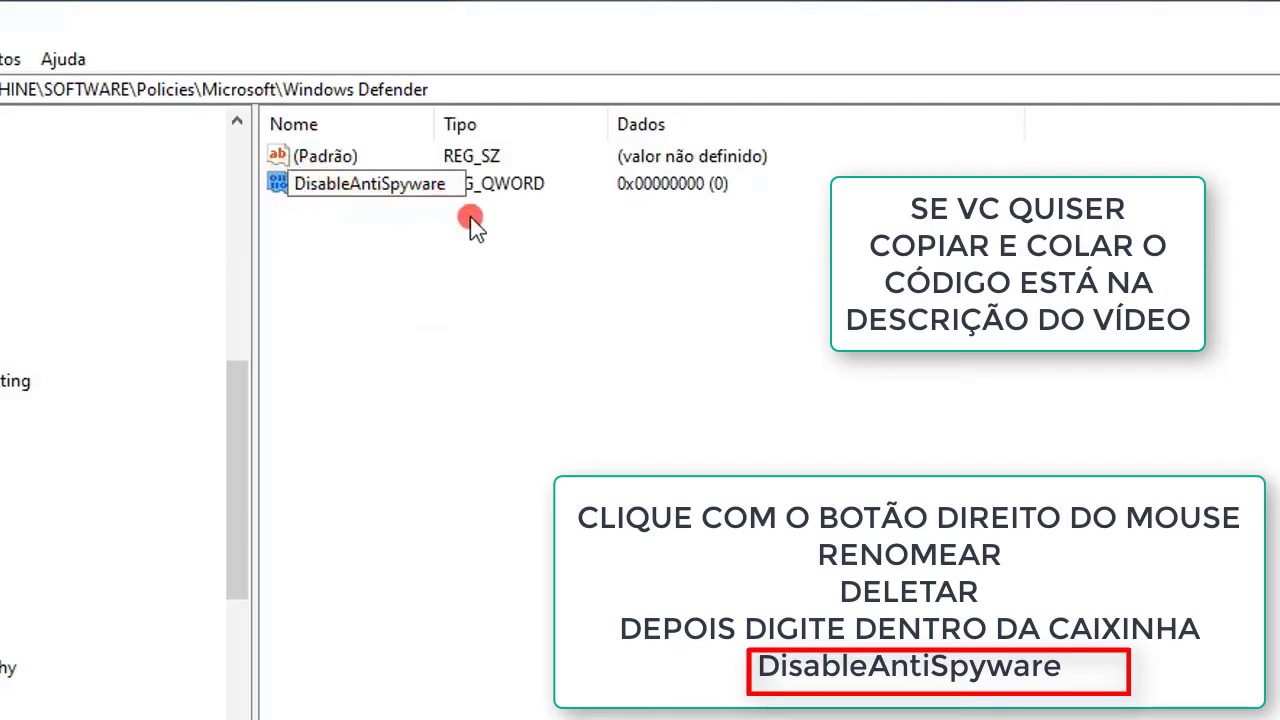
Name the new QWORD value in the Windows Defender key DisableAntiSpyware
key(Return)
click(385, 186)
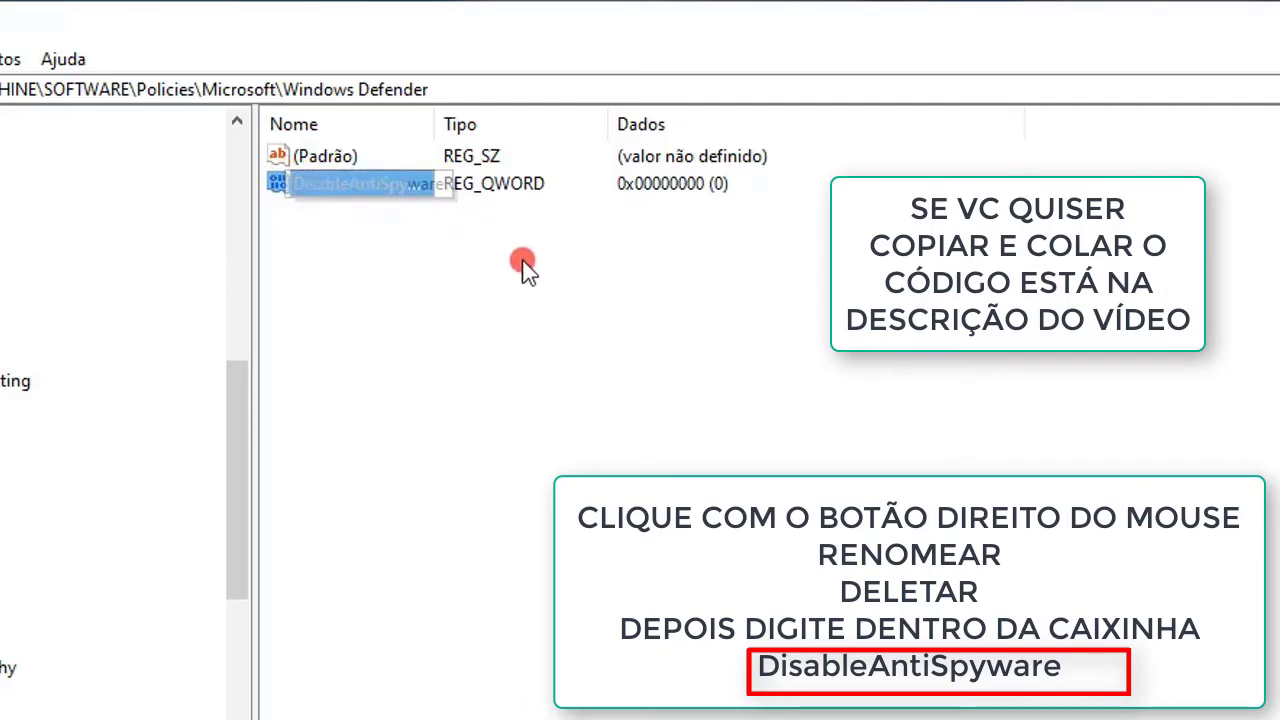
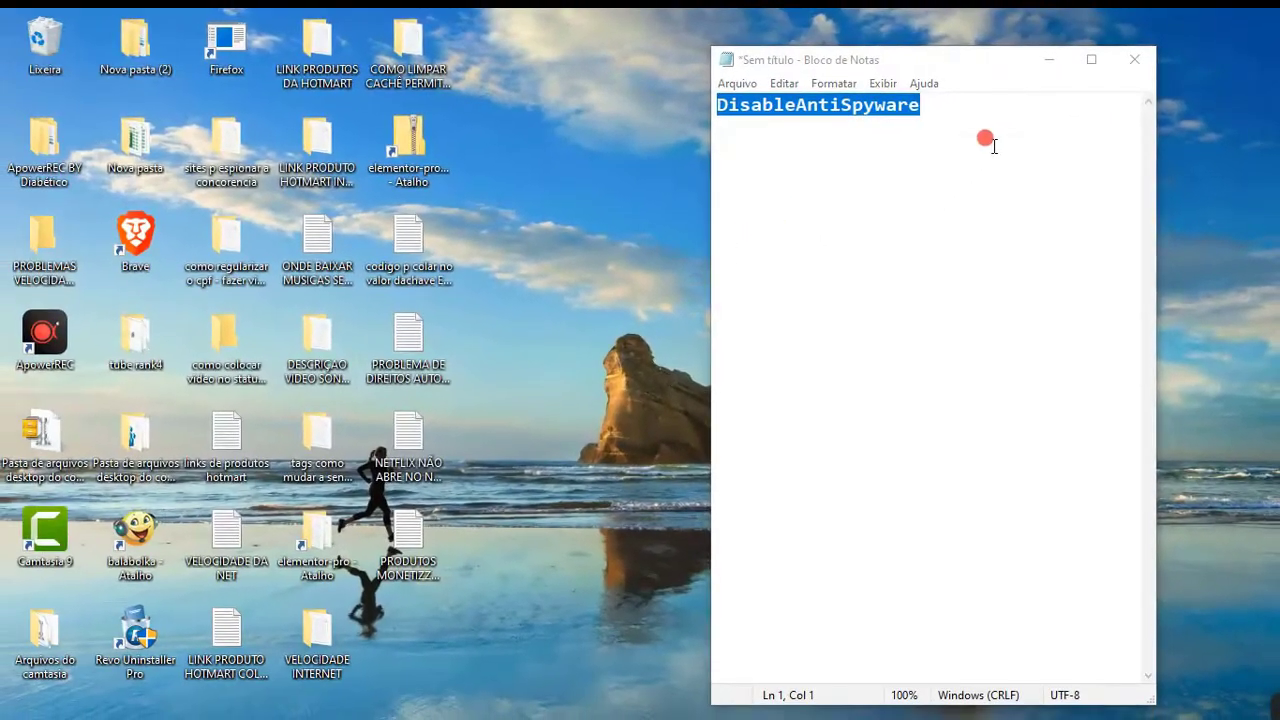
Minimize the Notepad window and bring up the power options to find Reiniciar for restarting the computer
click(1049, 62)
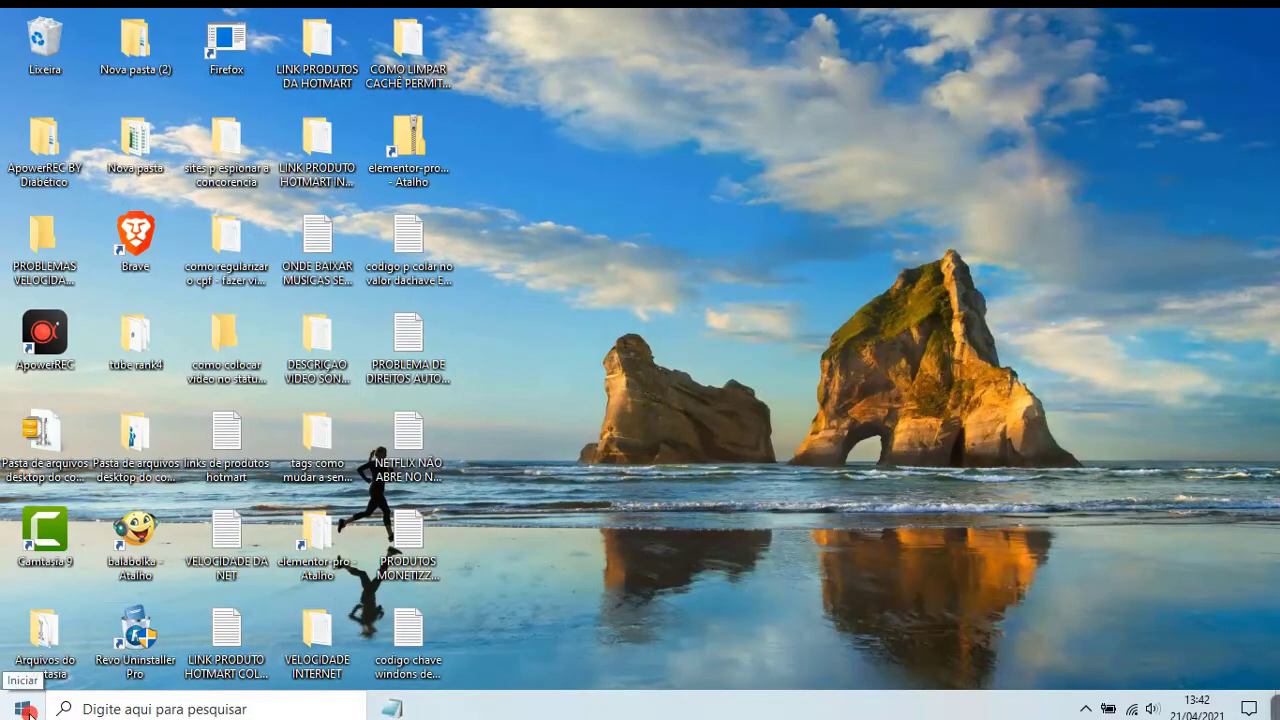
click(25, 710)
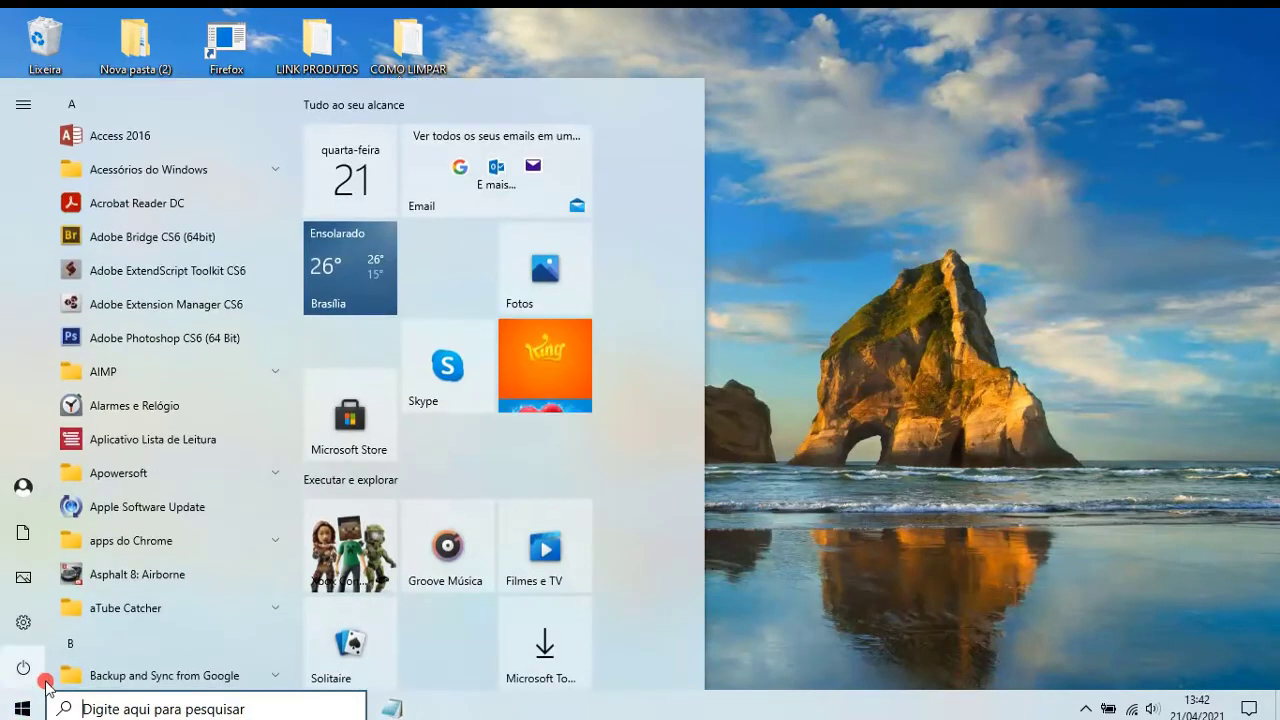
mouse_move(25, 675)
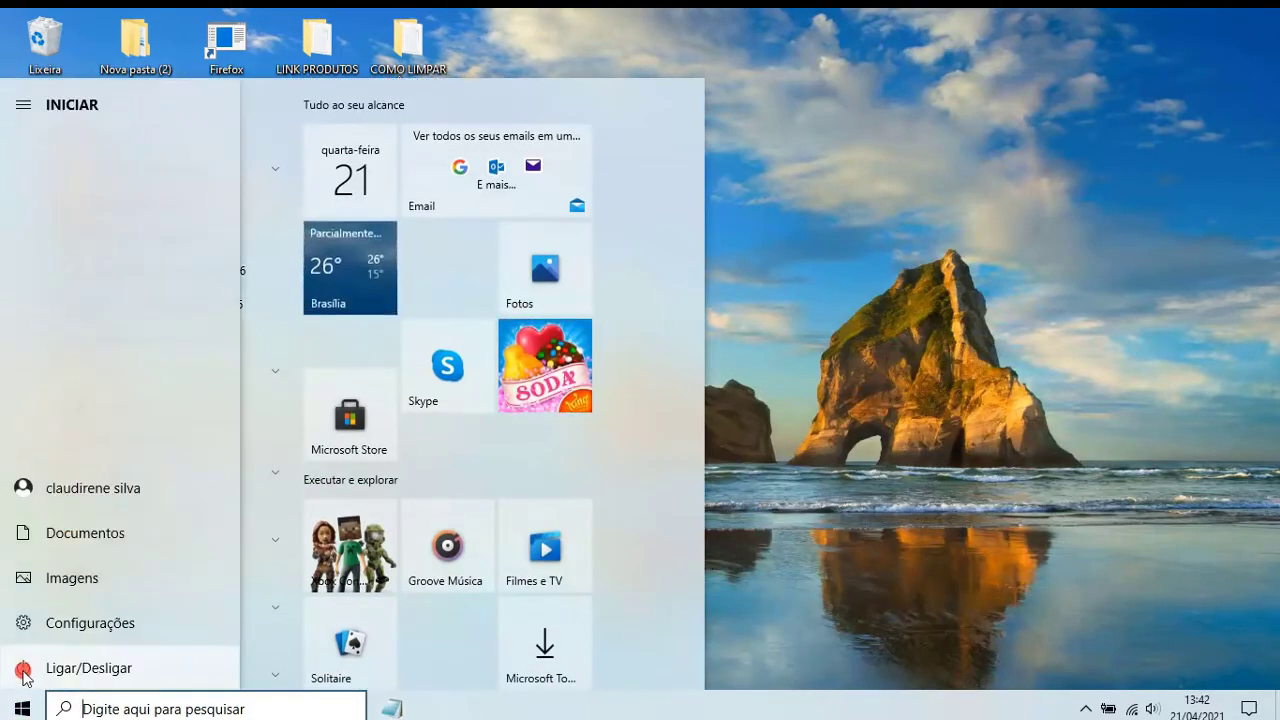
click(24, 672)
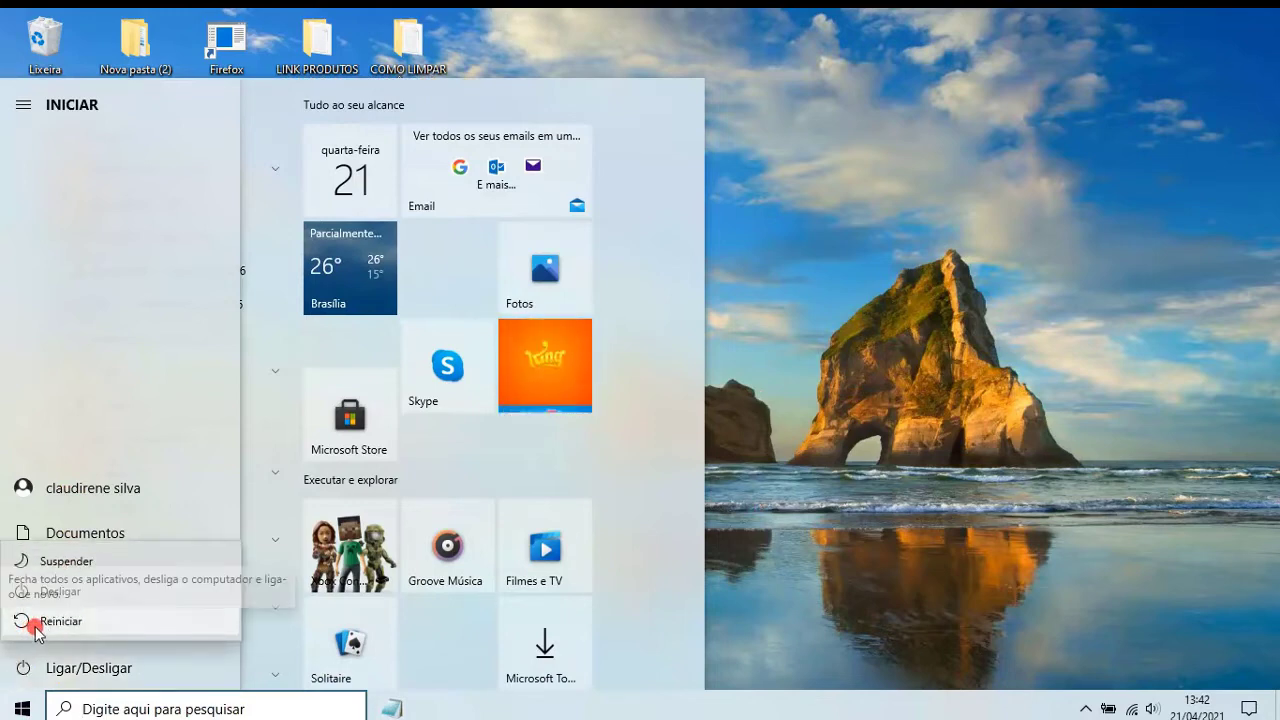
click(36, 624)
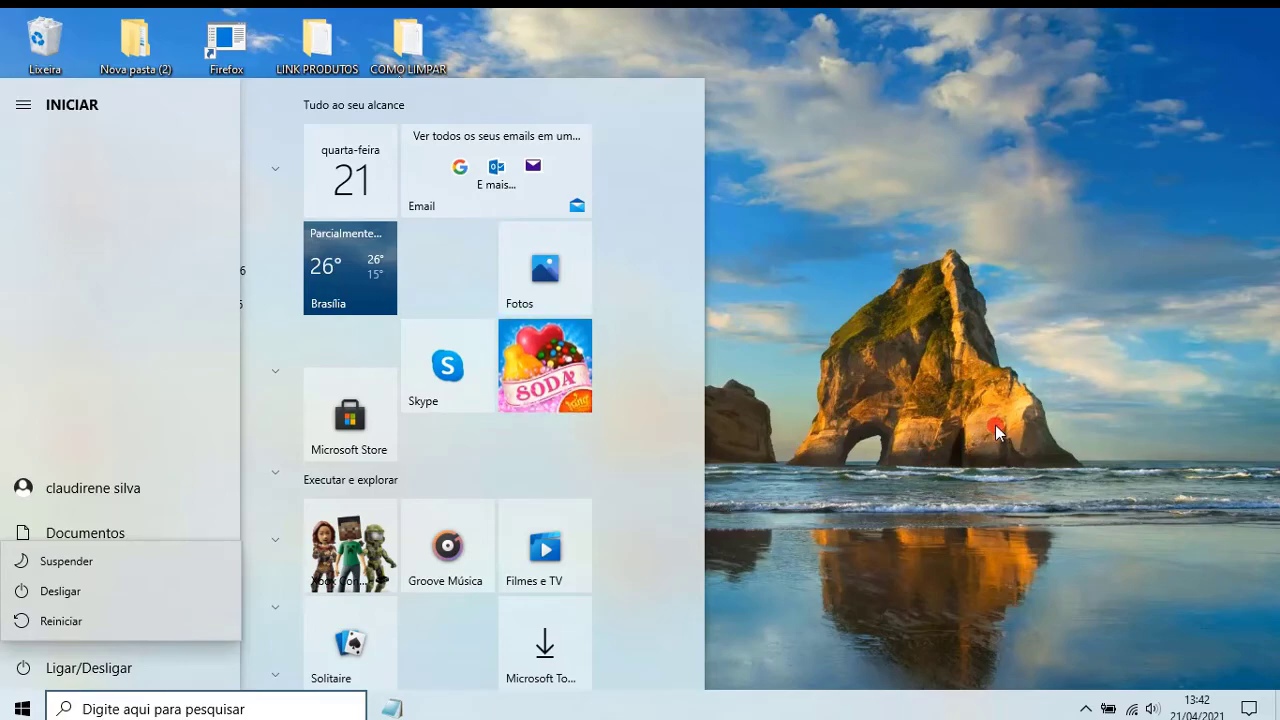
key(Escape)
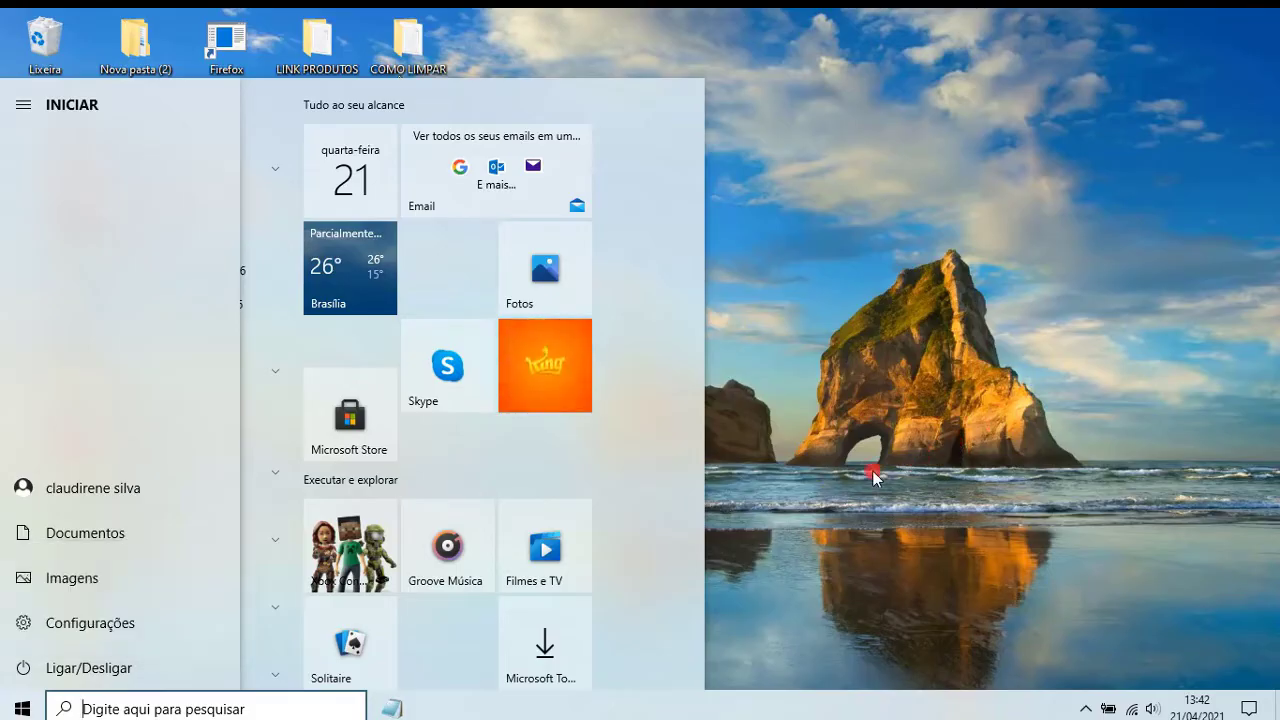
click(22, 708)
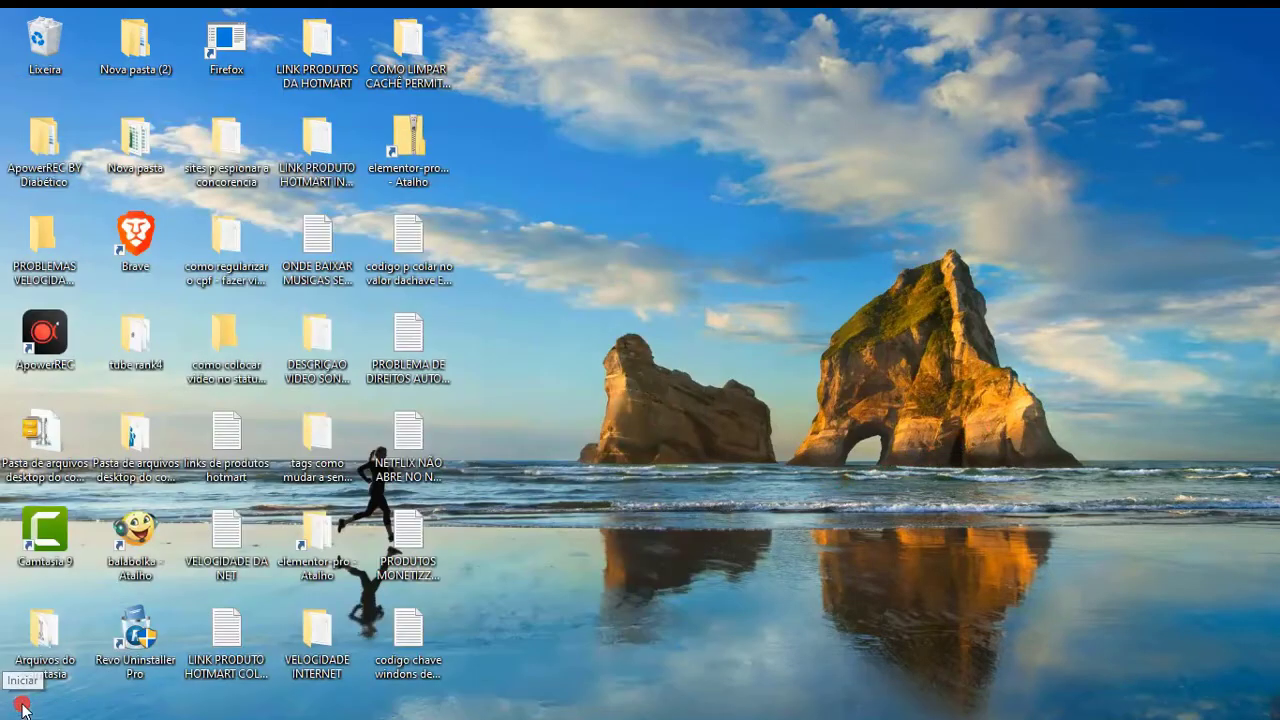
click(29, 713)
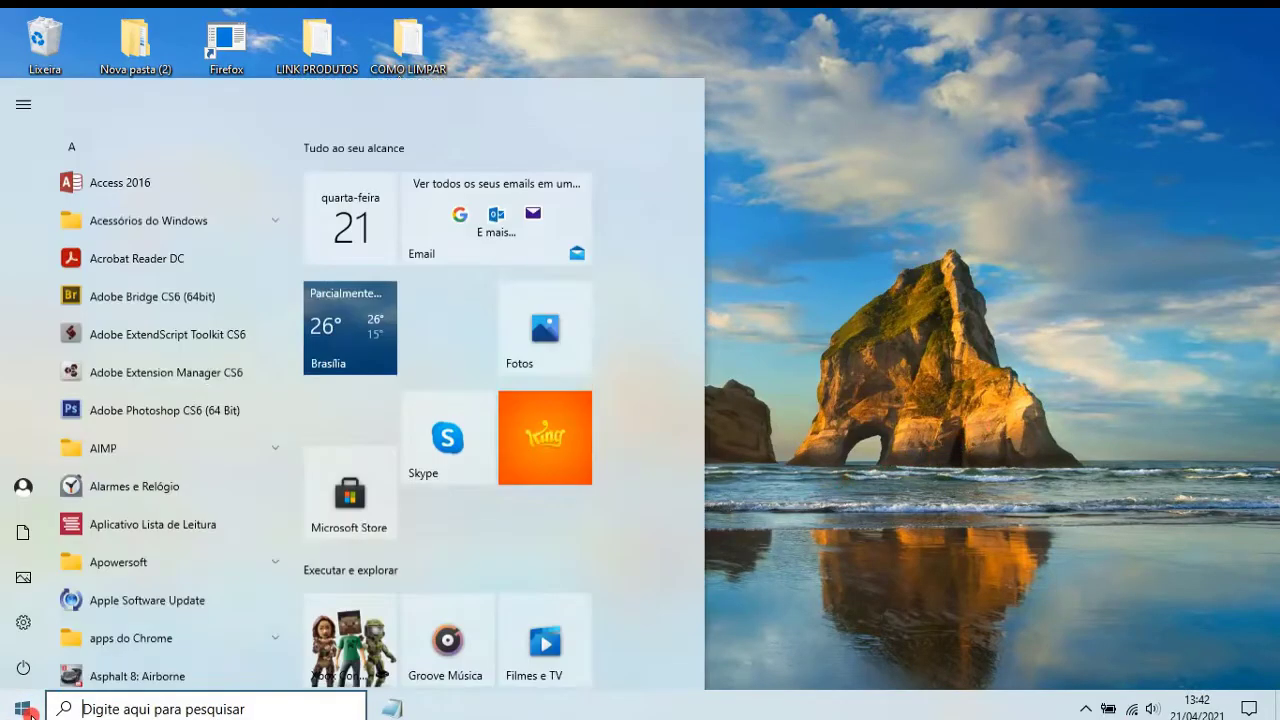
mouse_move(16, 677)
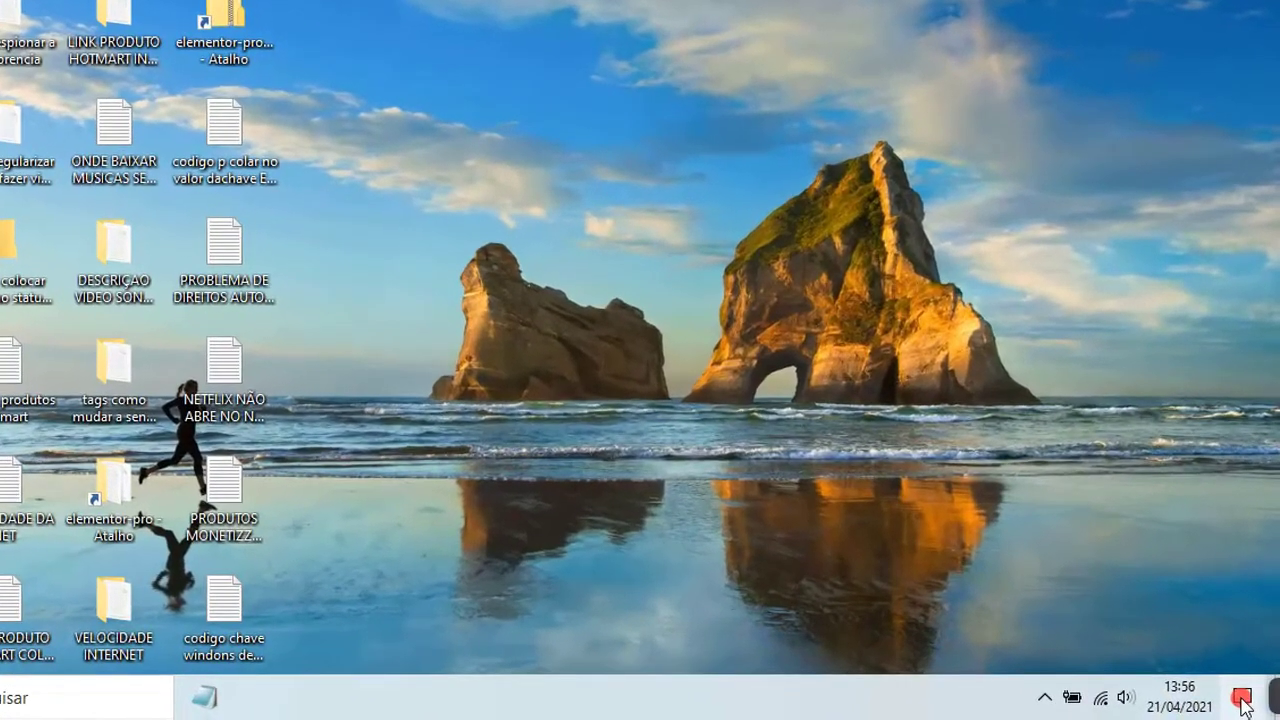
Open the Proteção contra vírus e ameaças area of Segurança do Windows within the Atualização e Segurança settings
click(1242, 700)
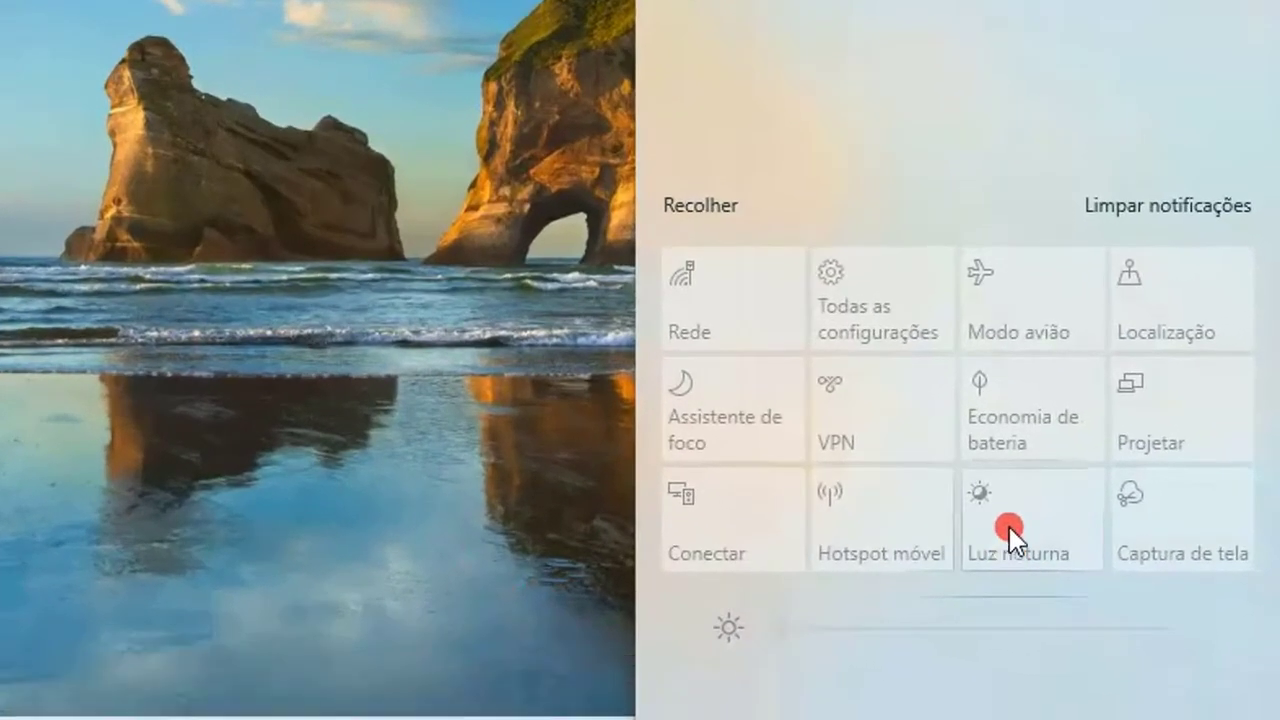
click(845, 318)
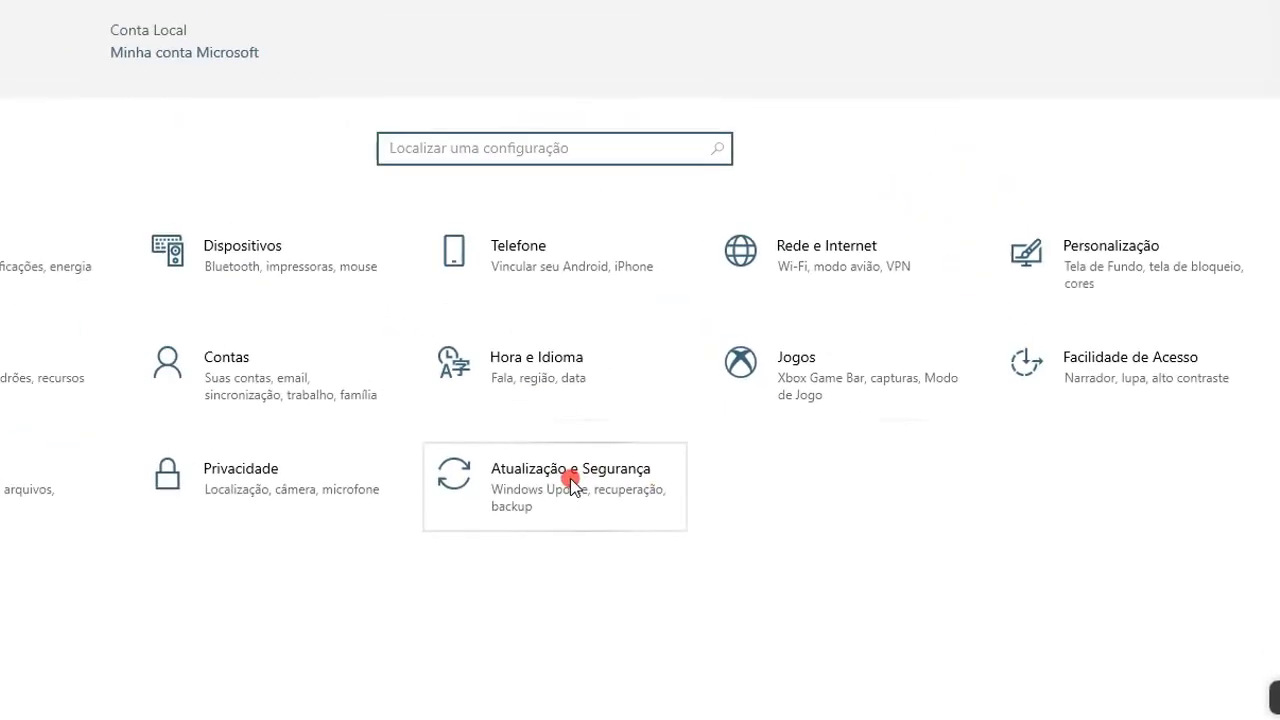
click(668, 512)
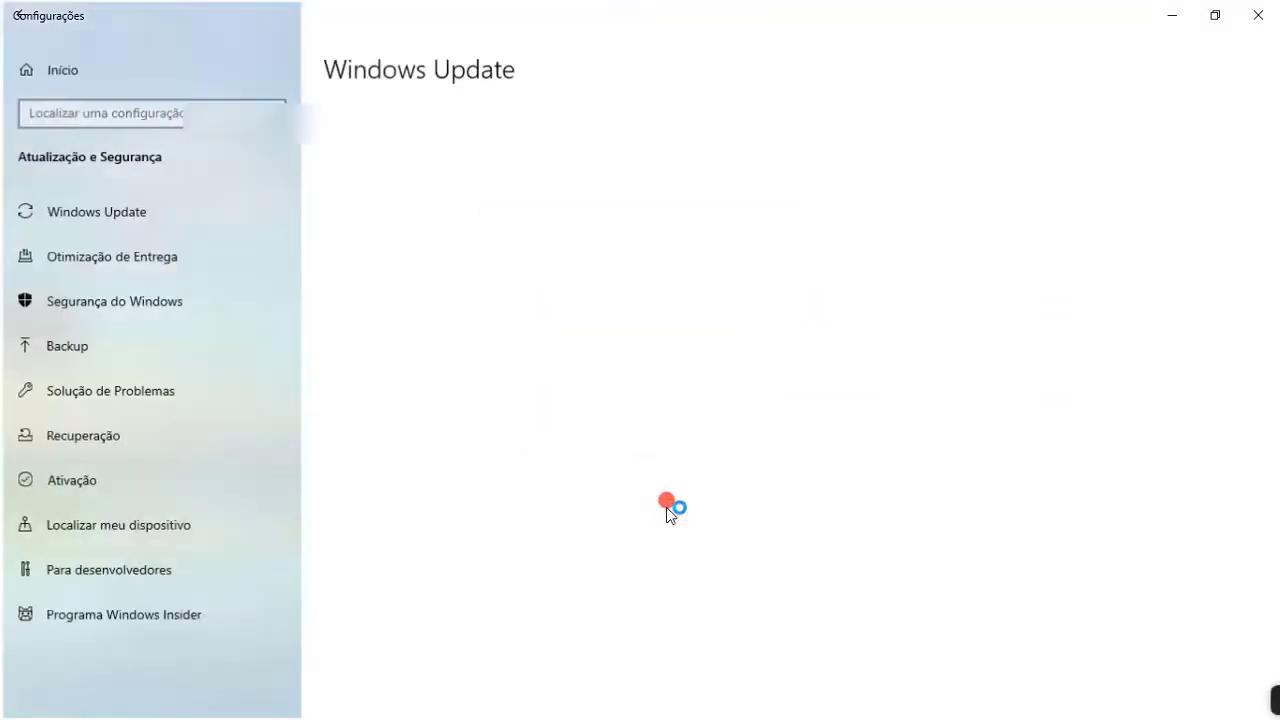
click(52, 312)
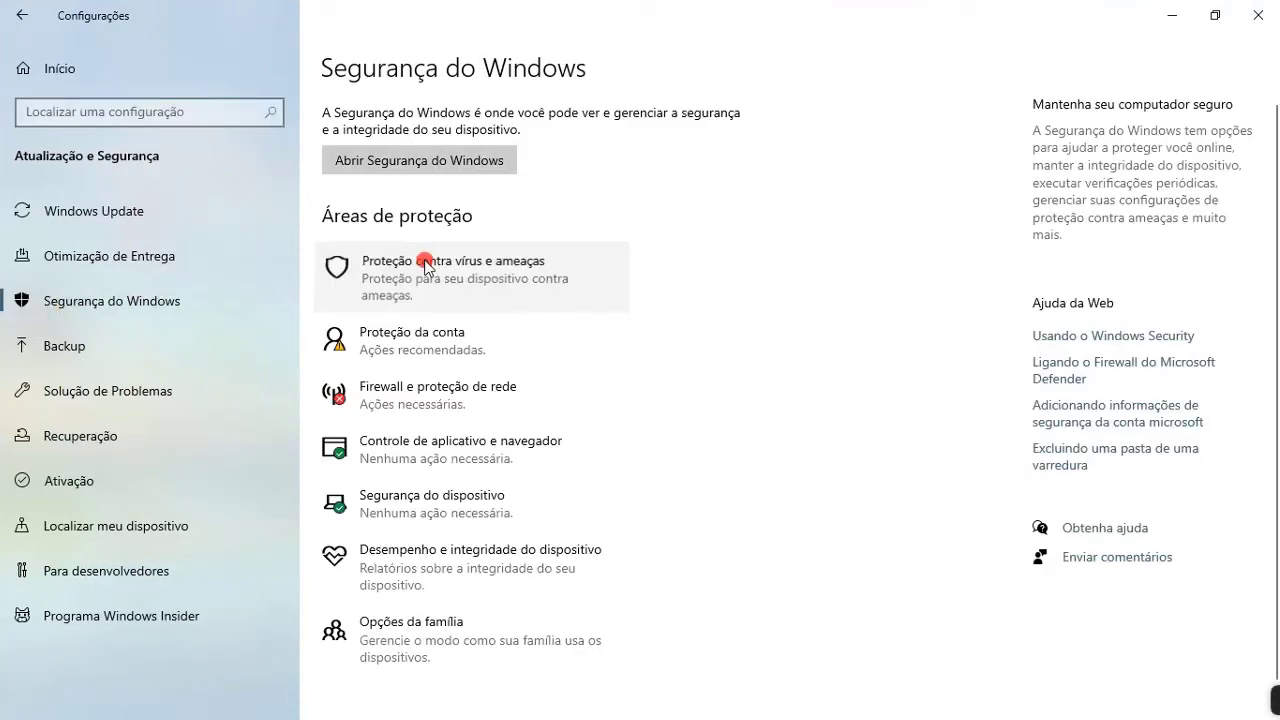
click(427, 263)
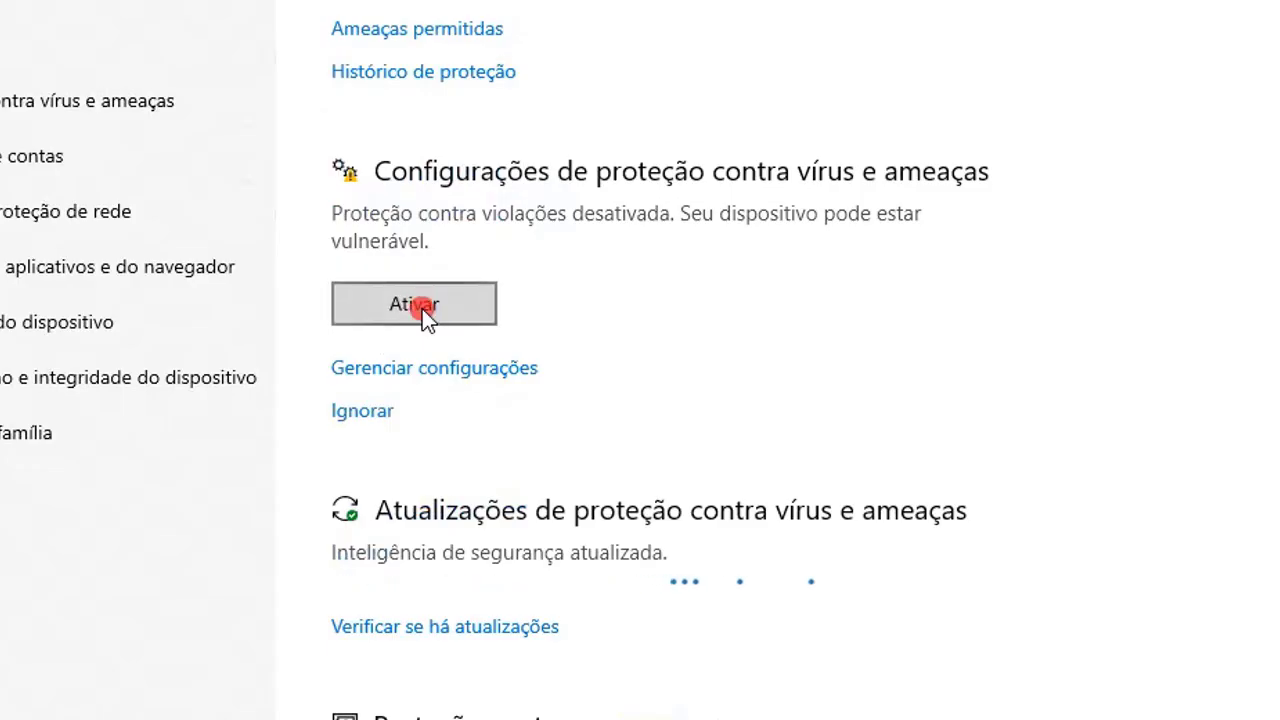
Turn on tamper protection under Configurações de proteção contra vírus e ameaças and review the protection sections
click(422, 309)
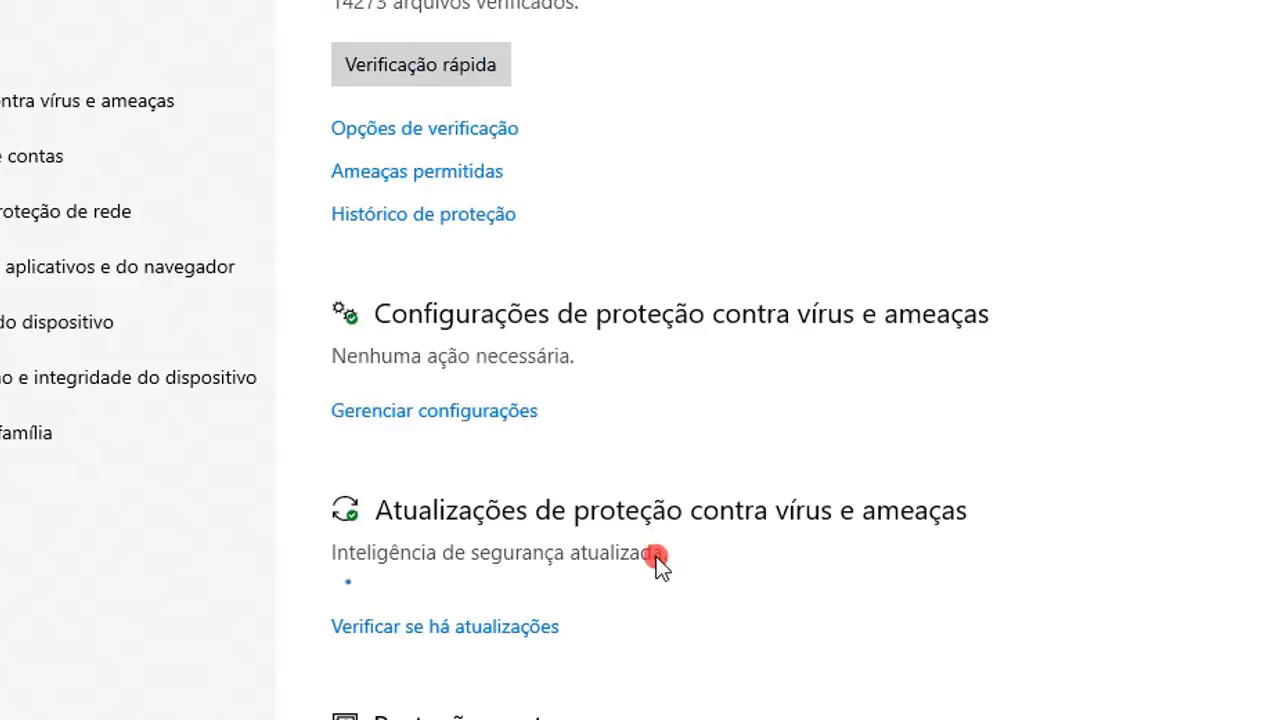
scroll(658, 563, up, 3)
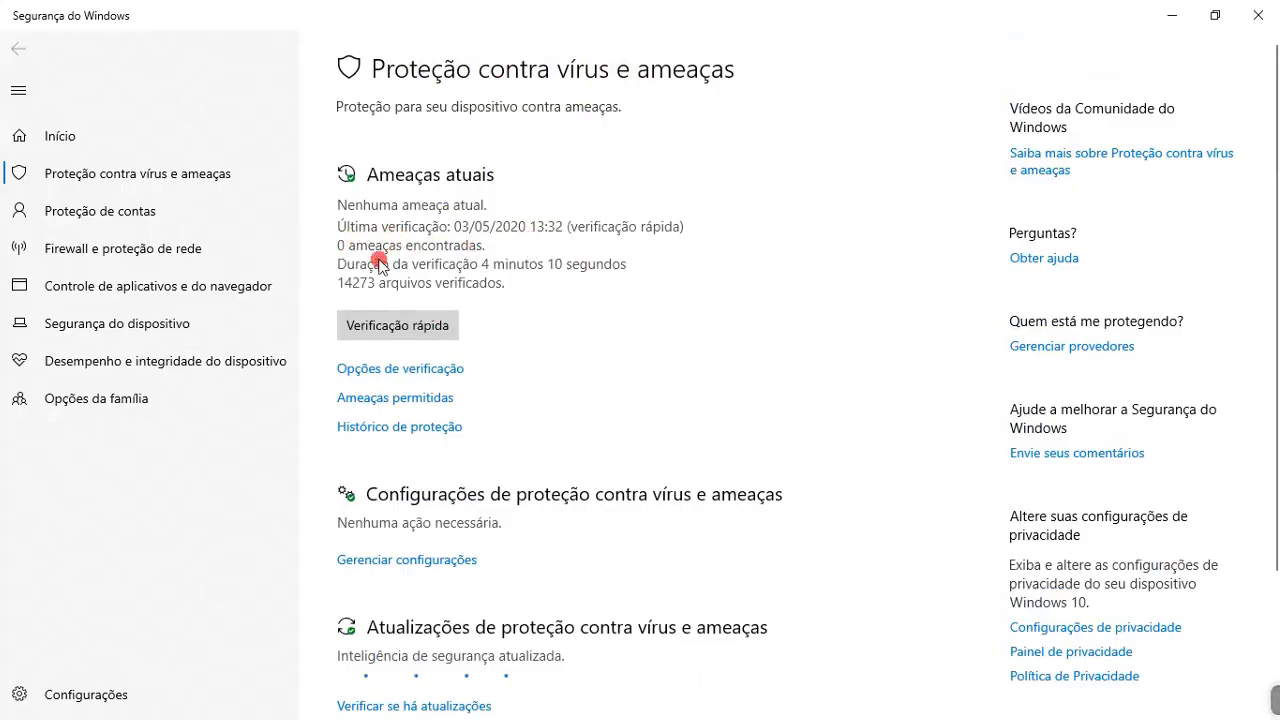
scroll(425, 422, down, 3)
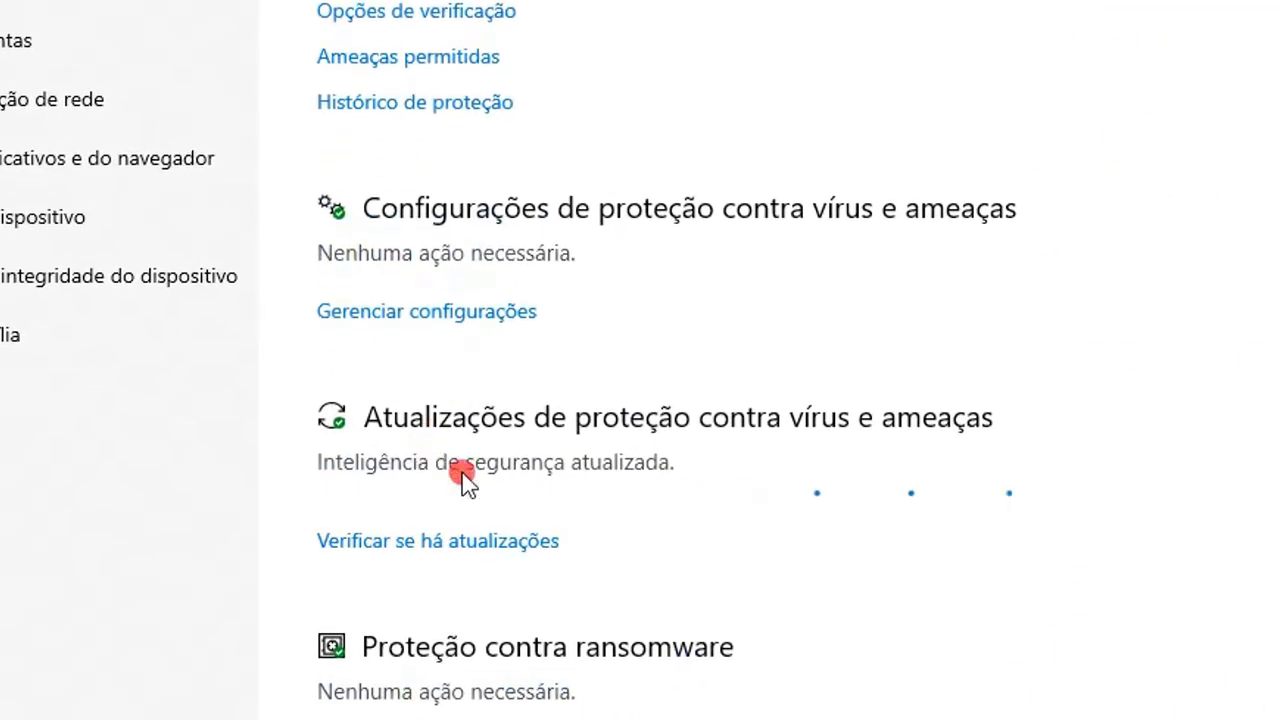